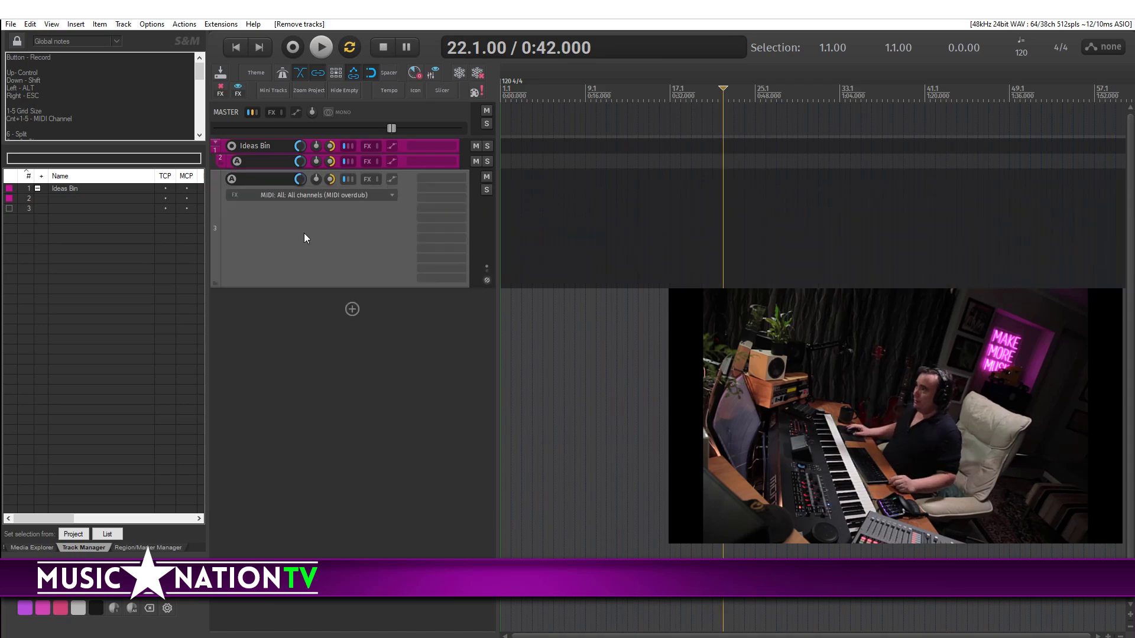
Insert the BBCSO orchestra tracks from the Full Orchestra track templates below the unnamed third track.
left_click(331, 227)
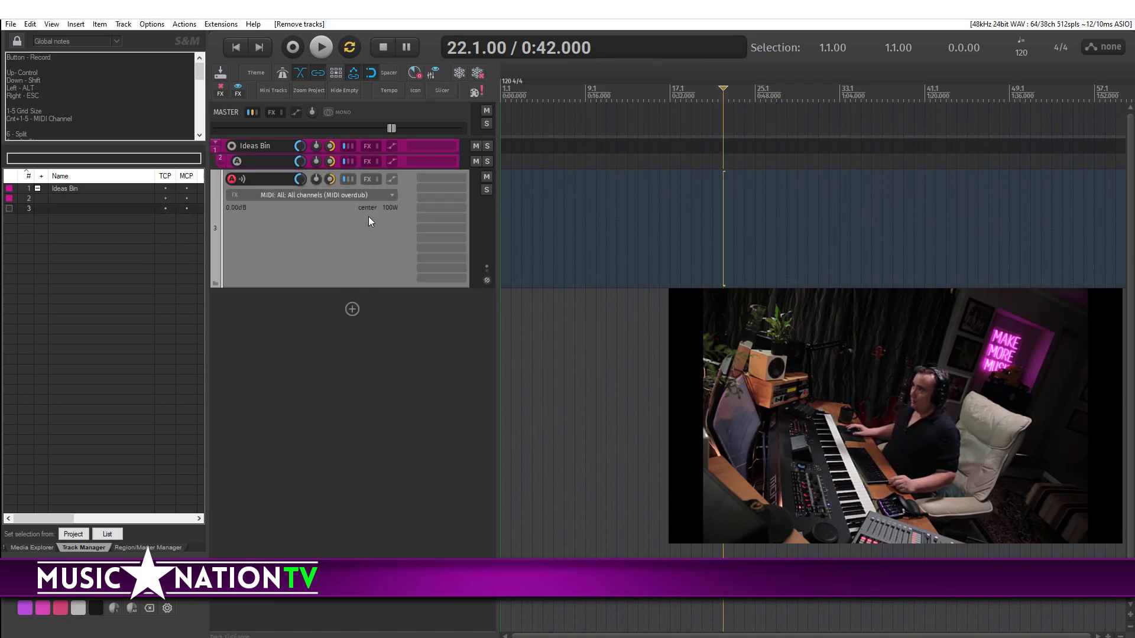
right_click(324, 230)
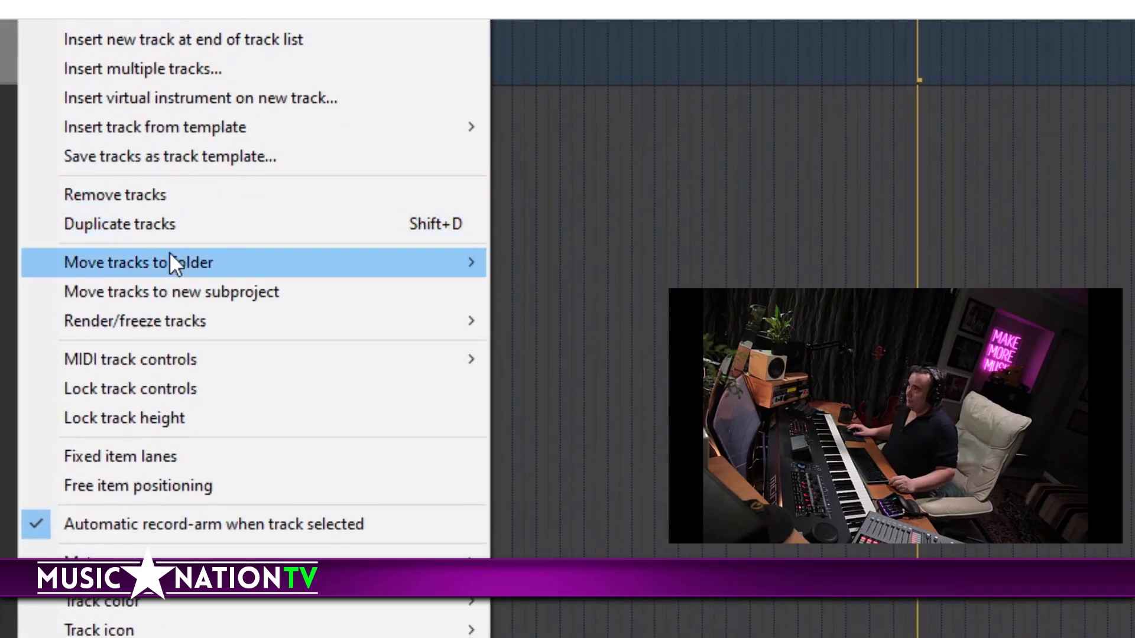
mouse_move(116, 130)
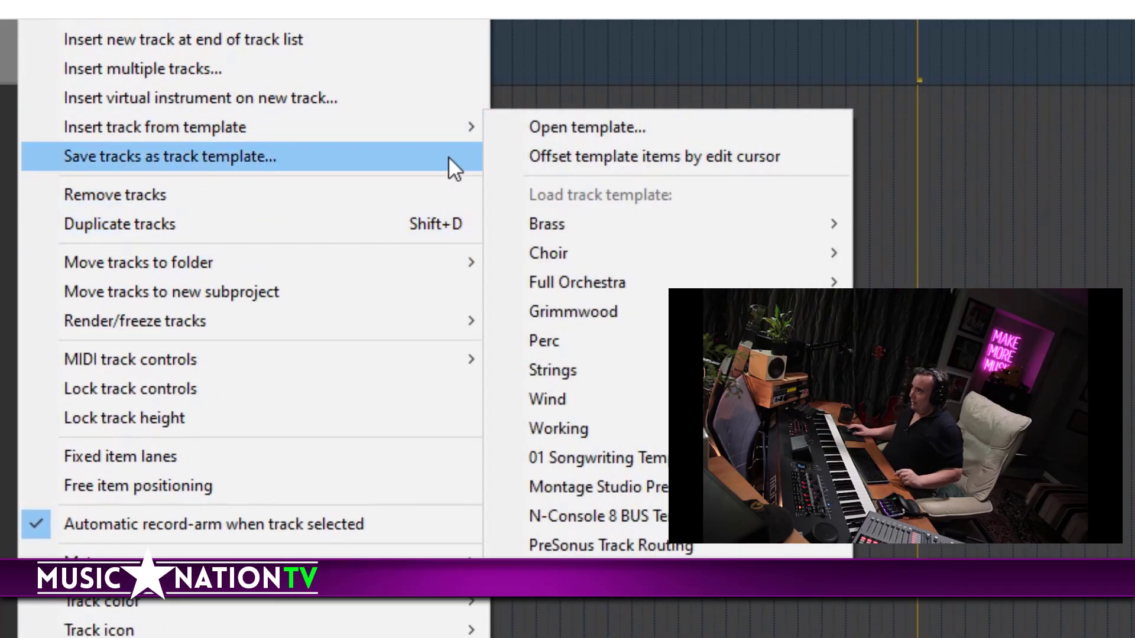
mouse_move(470, 129)
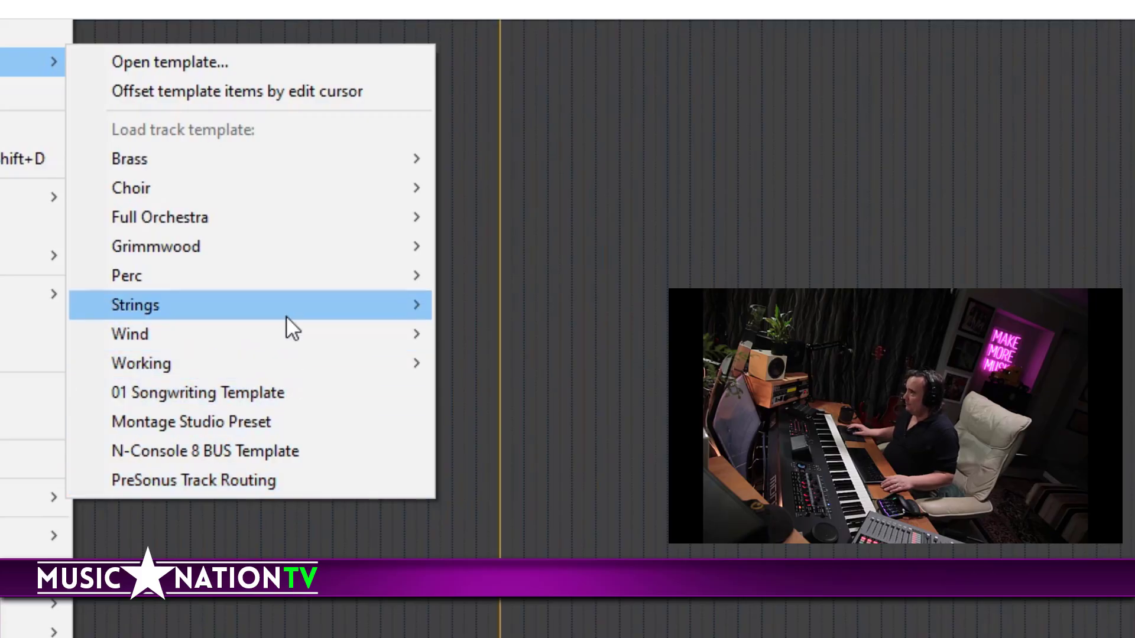
mouse_move(413, 222)
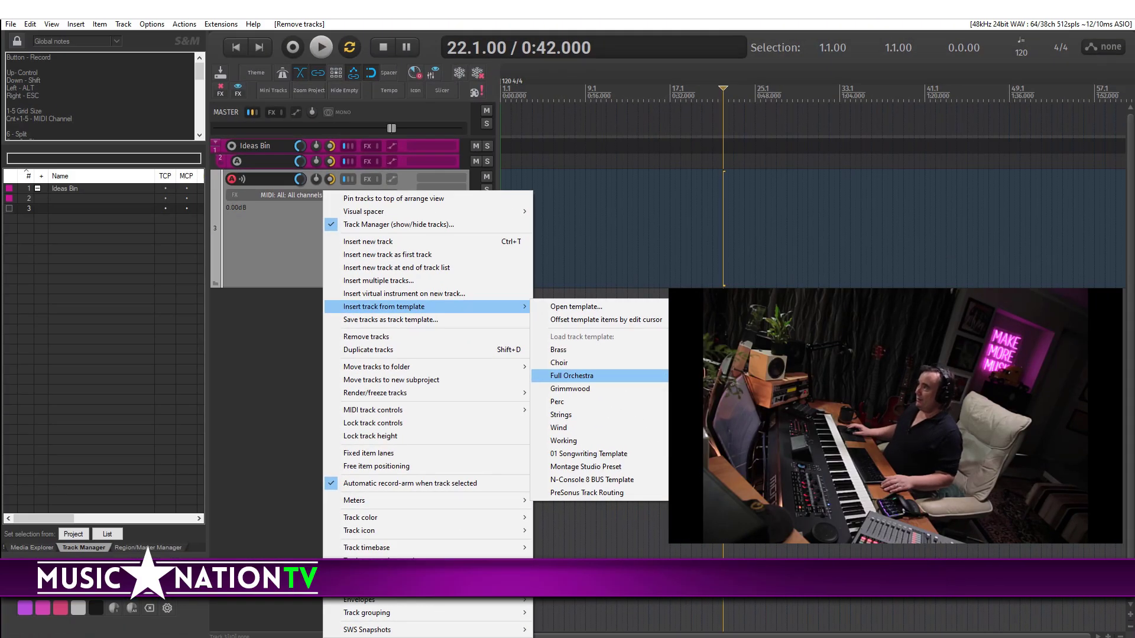
left_click(697, 414)
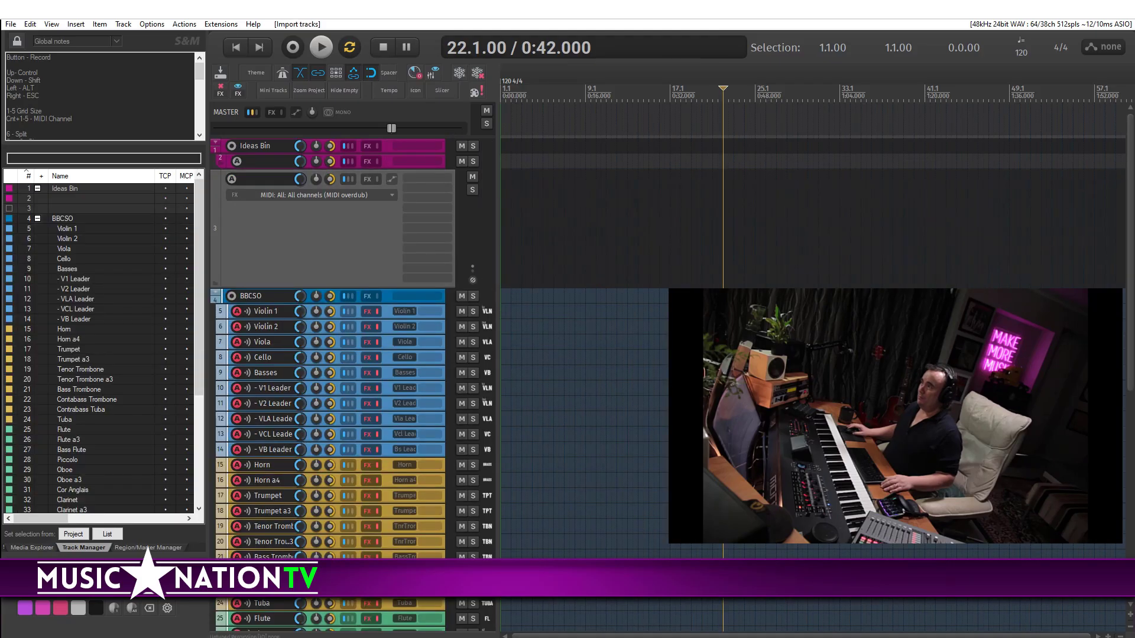
Look through the inserted BBCSO folder, selecting the folder track, Violin 1, Horn a4 and Flute a3 in turn.
left_click_drag(1132, 284, 1132, 422)
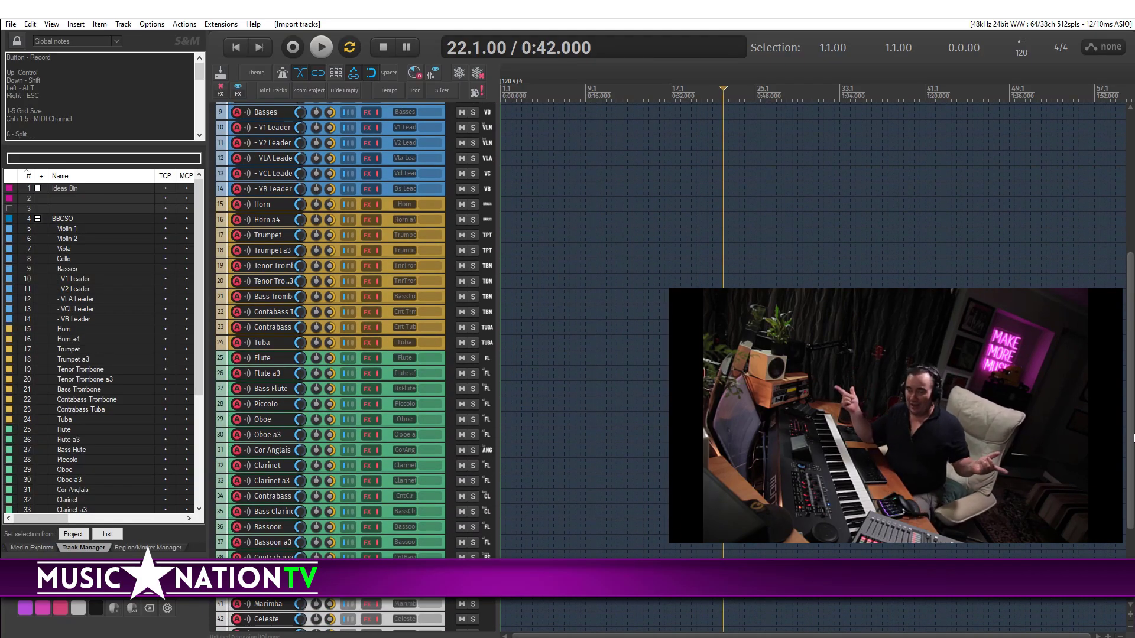
left_click_drag(1133, 438, 1133, 326)
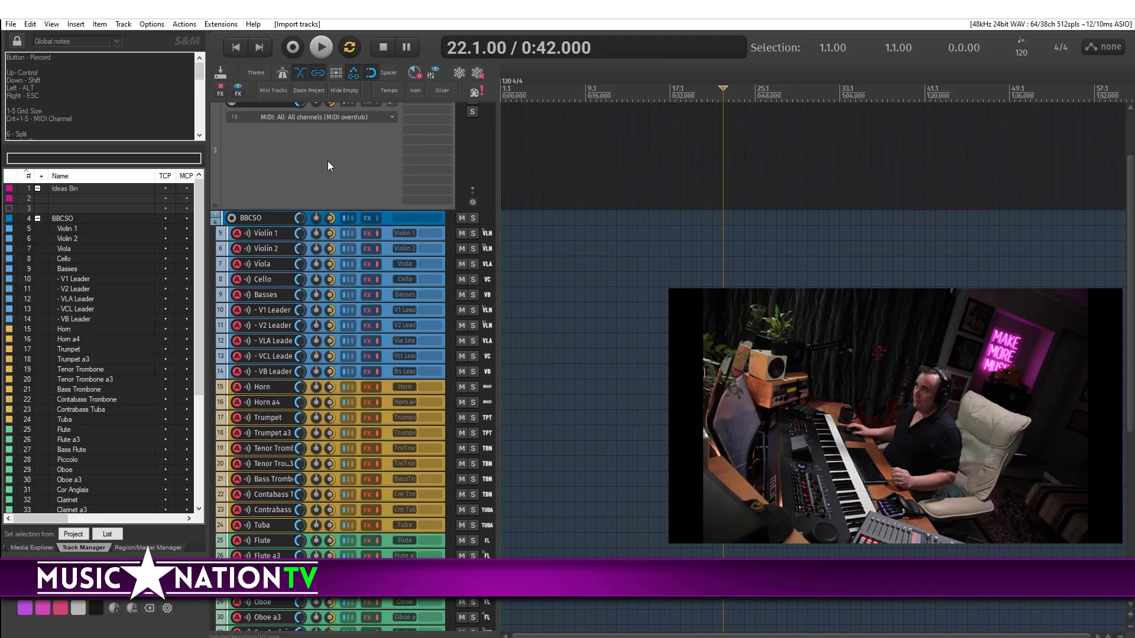
left_click(276, 216)
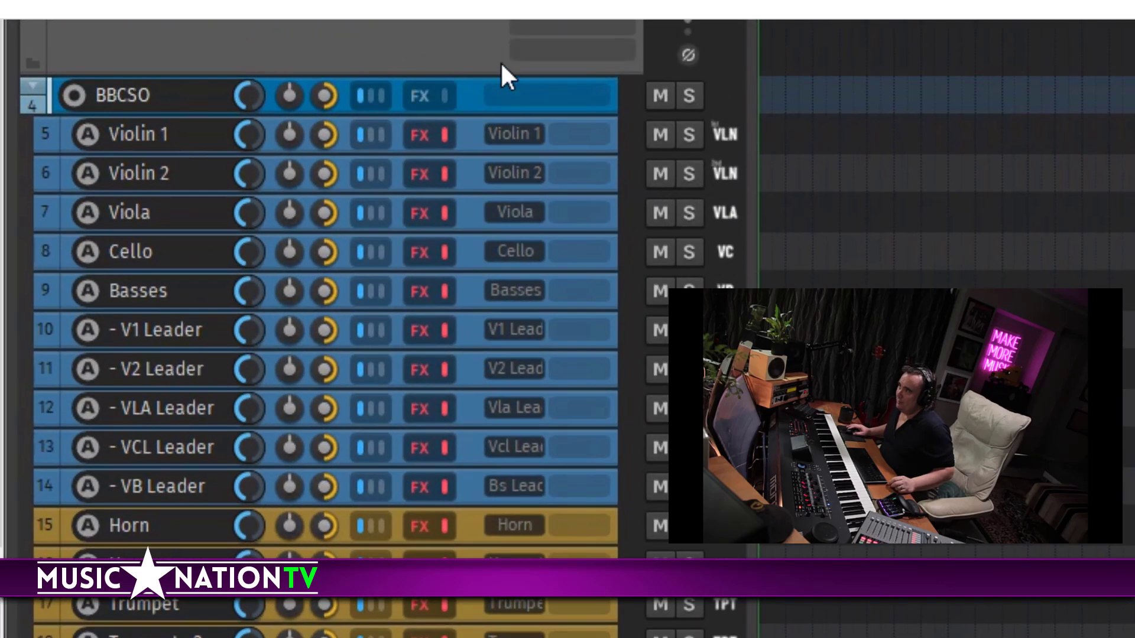
left_click(188, 137)
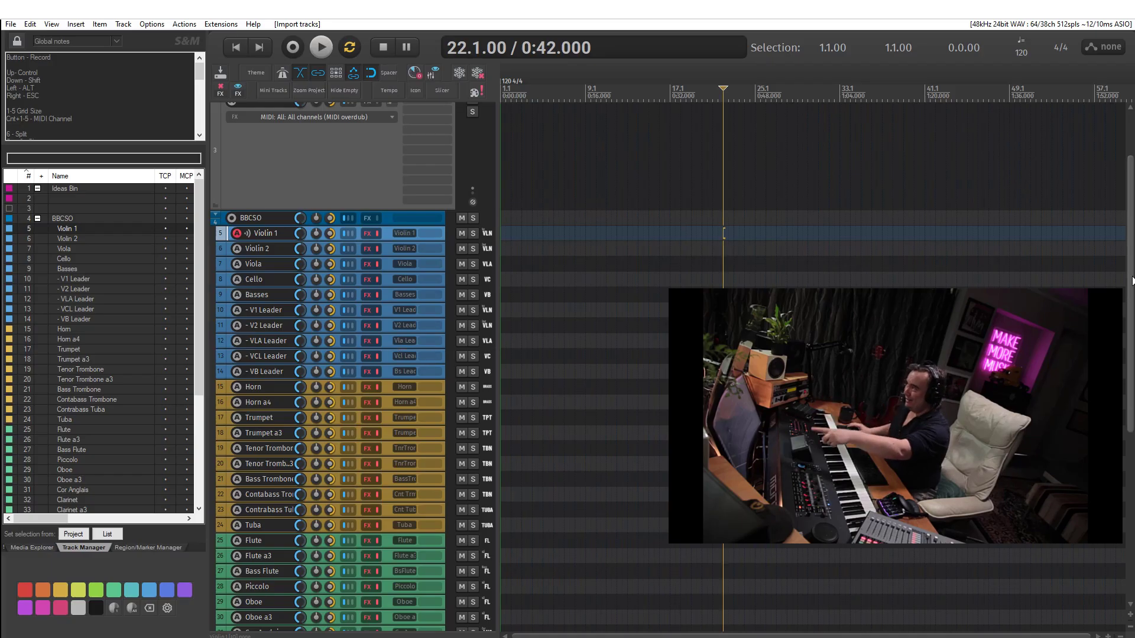
scroll(365, 355, "down", 8)
scroll(292, 259, "up", 10)
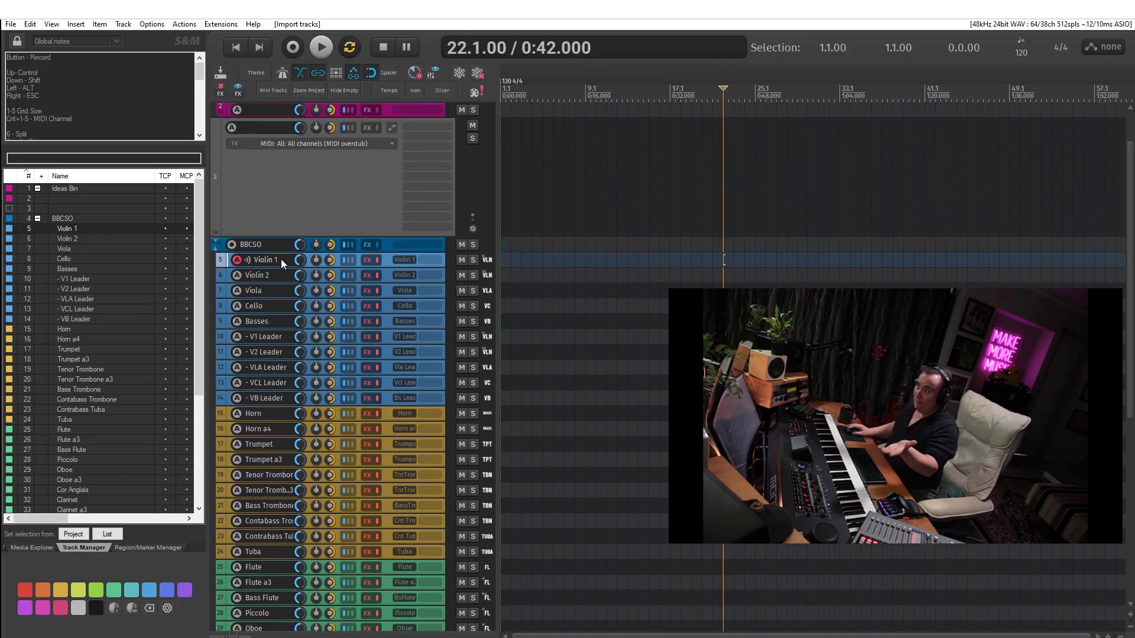
left_click(272, 430)
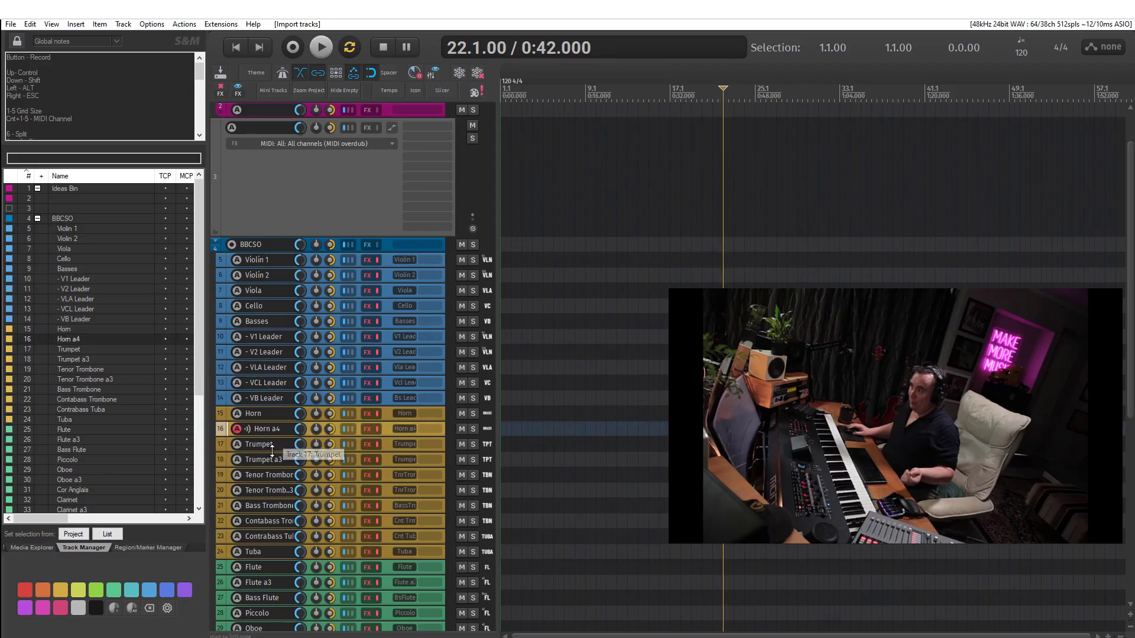
left_click(266, 584)
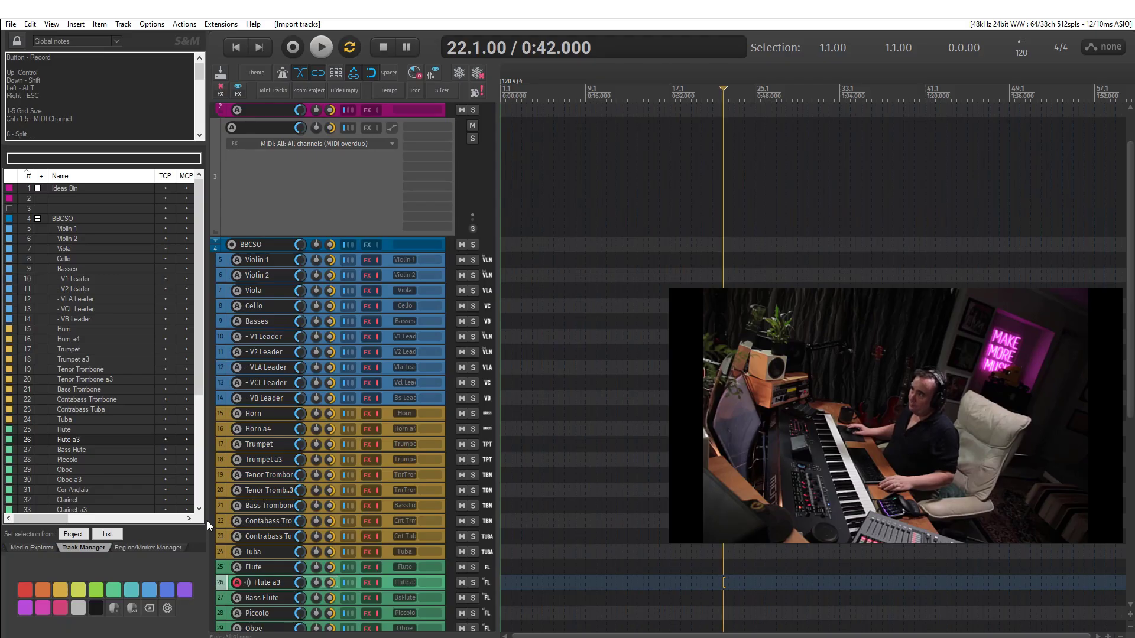
Bring the offline instrument plugins on the Violin 1, Violin 2 and Viola tracks online.
left_click(263, 259)
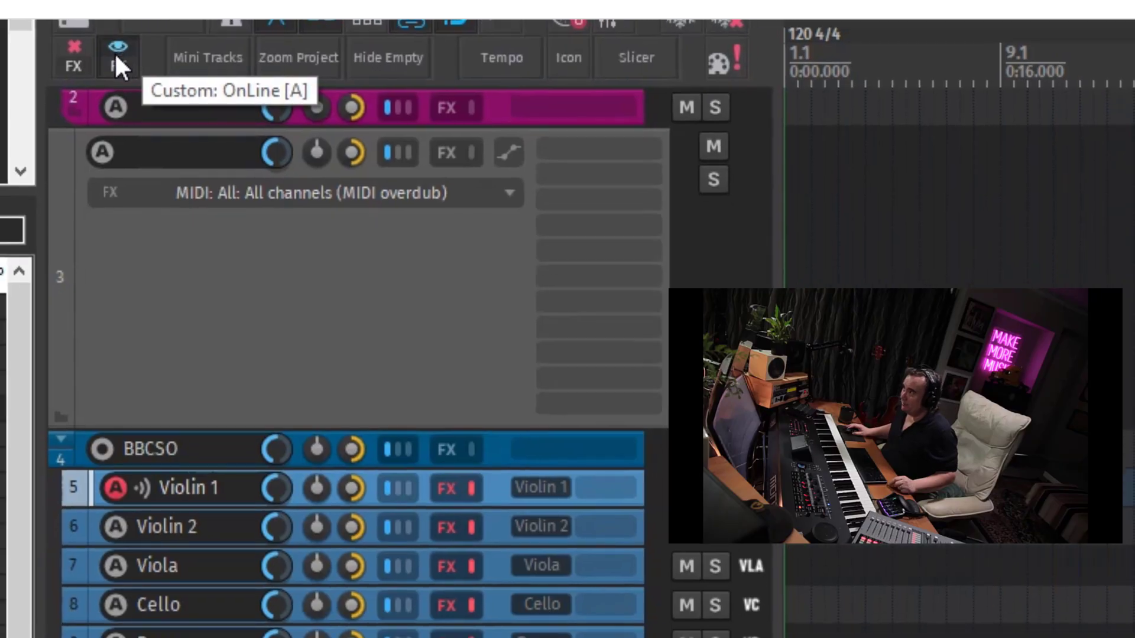
left_click(597, 488)
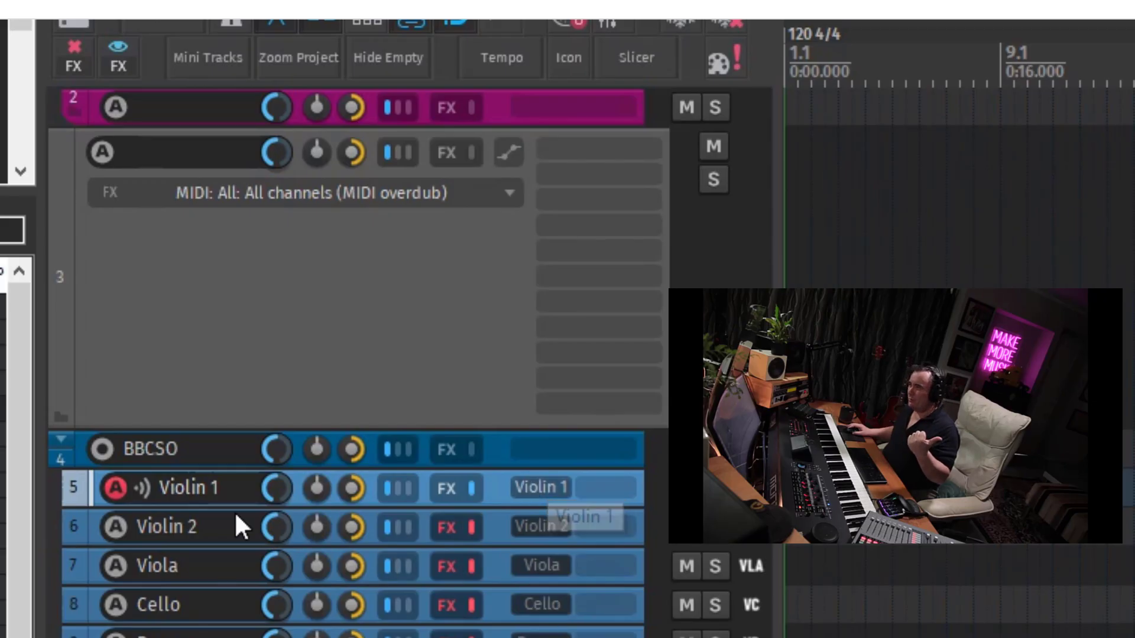
left_click(225, 532)
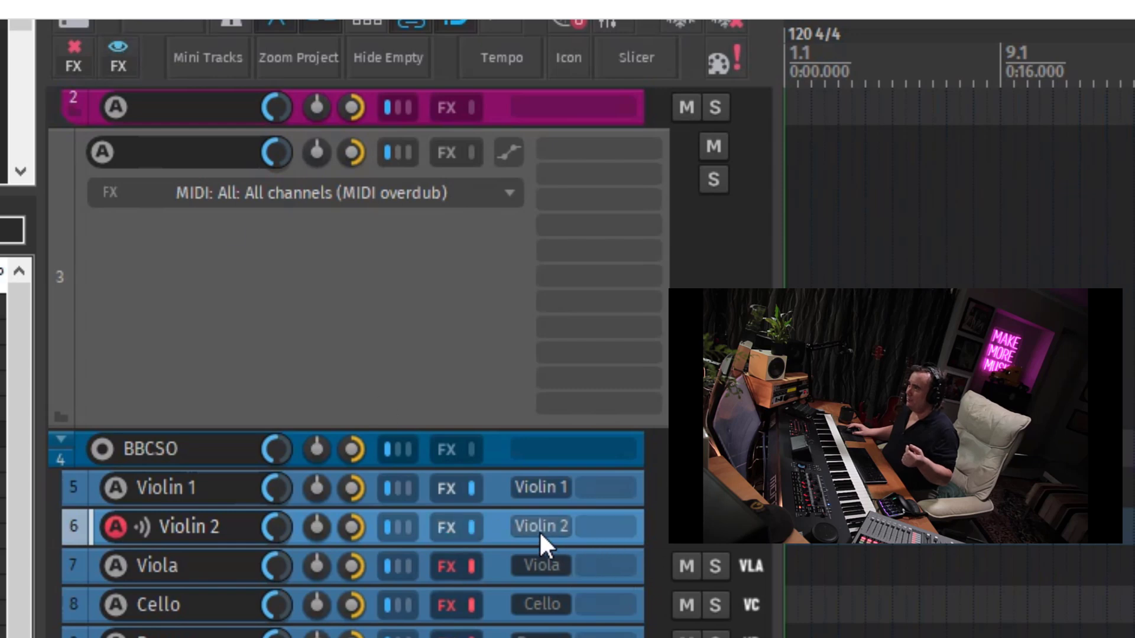
left_click(203, 579)
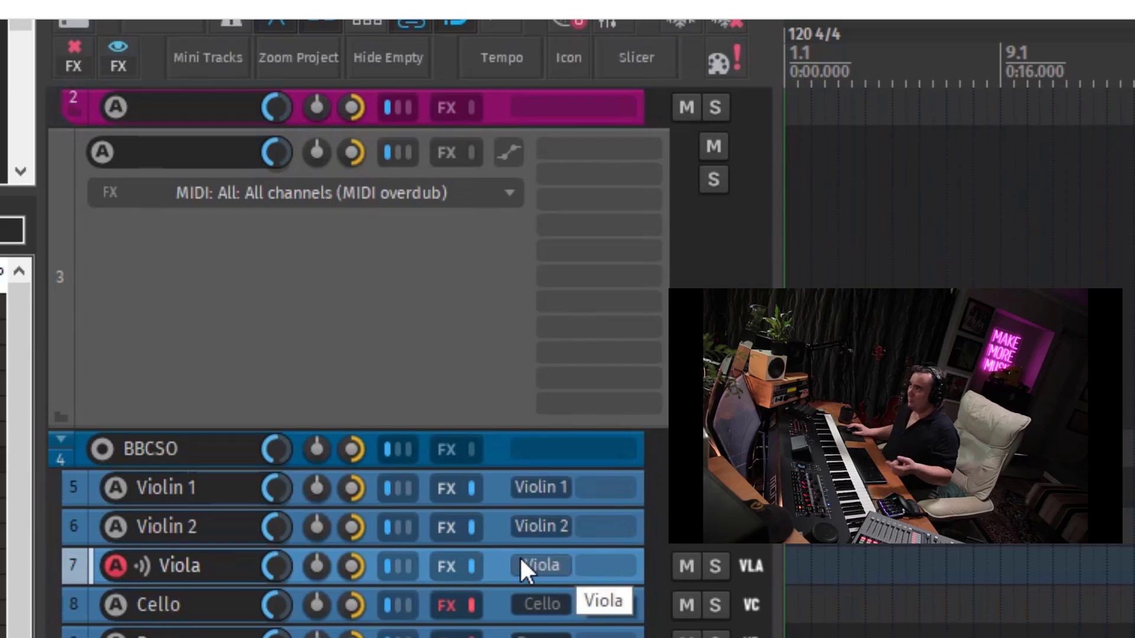
left_click_drag(562, 551, 568, 497)
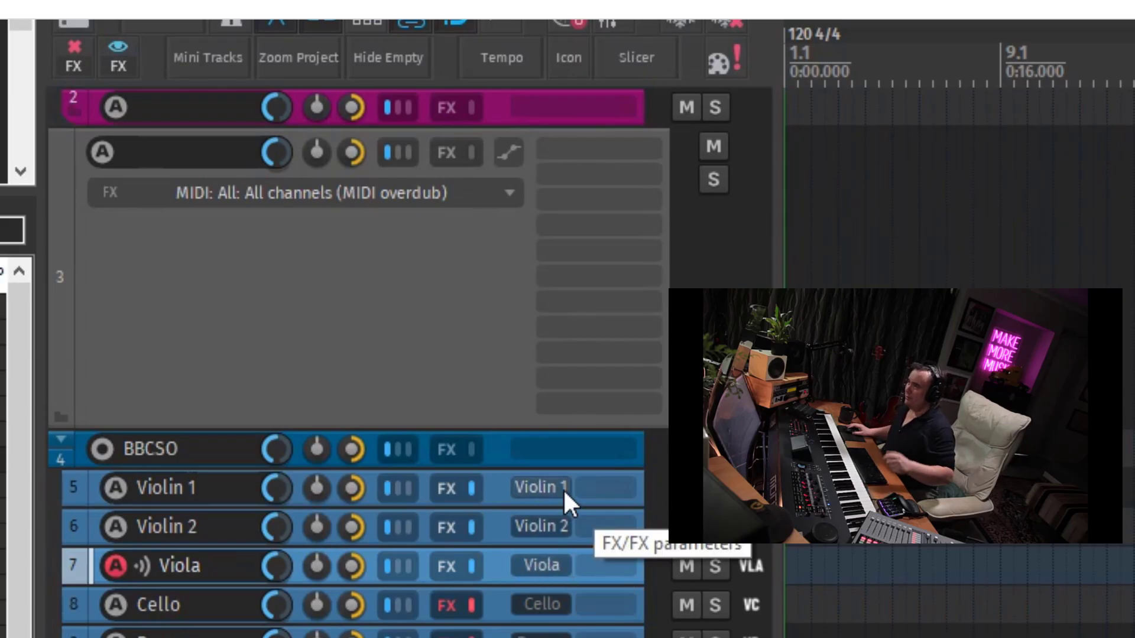
Open the Violin 1 track's BBC Symphony Orchestra plugin, examine its mode options and techniques, and close it.
left_click(192, 488)
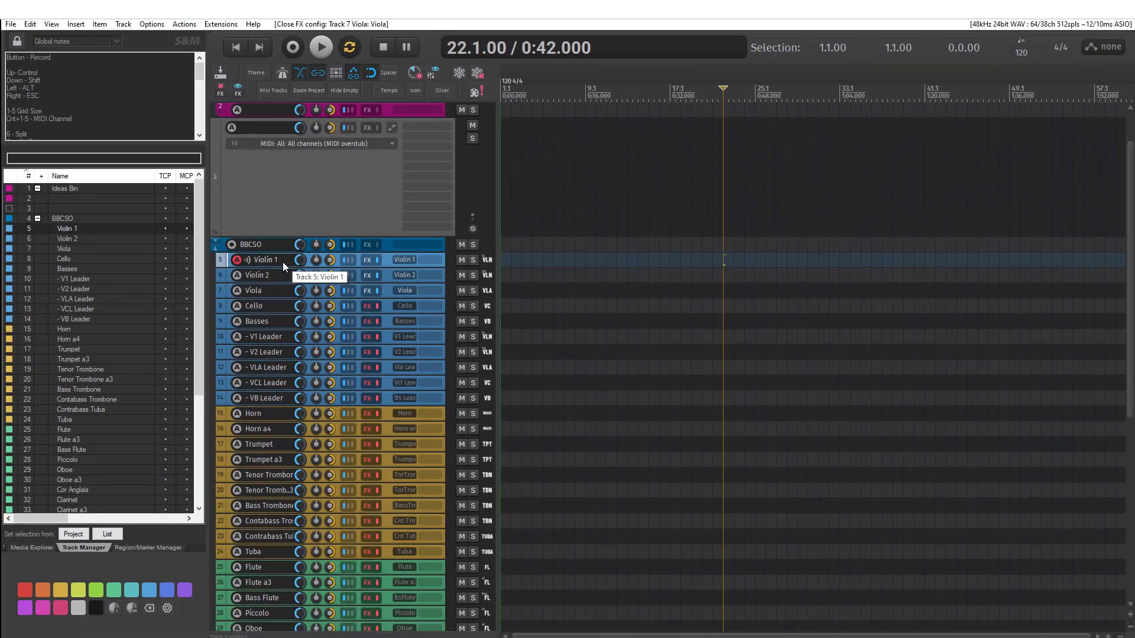
left_click(406, 260)
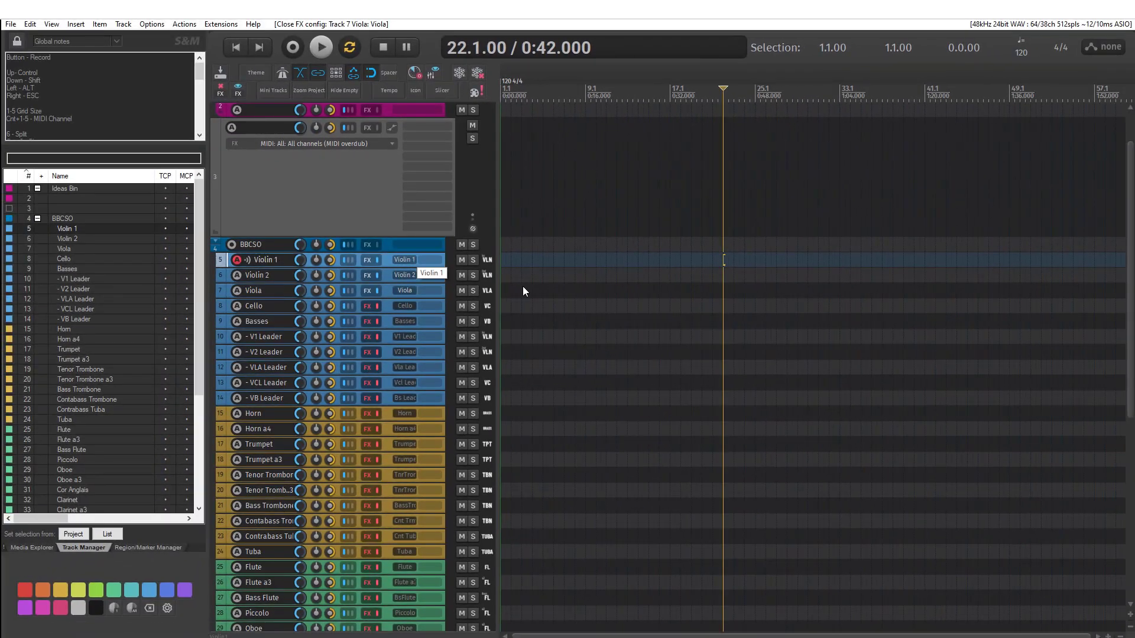
left_click_drag(704, 69, 438, 71)
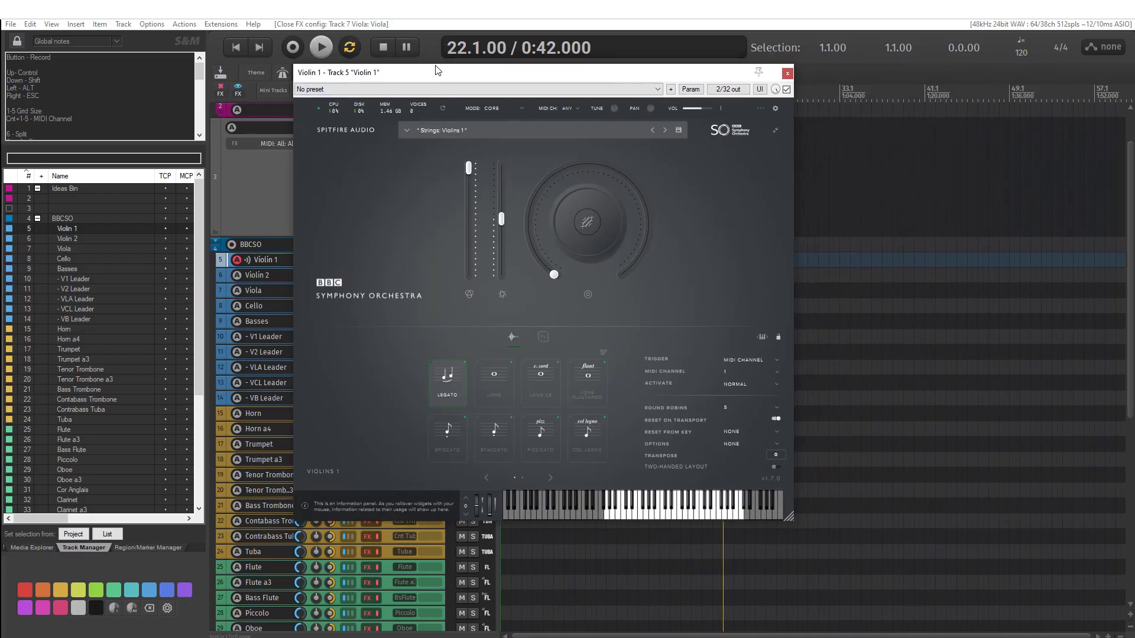
left_click(519, 107)
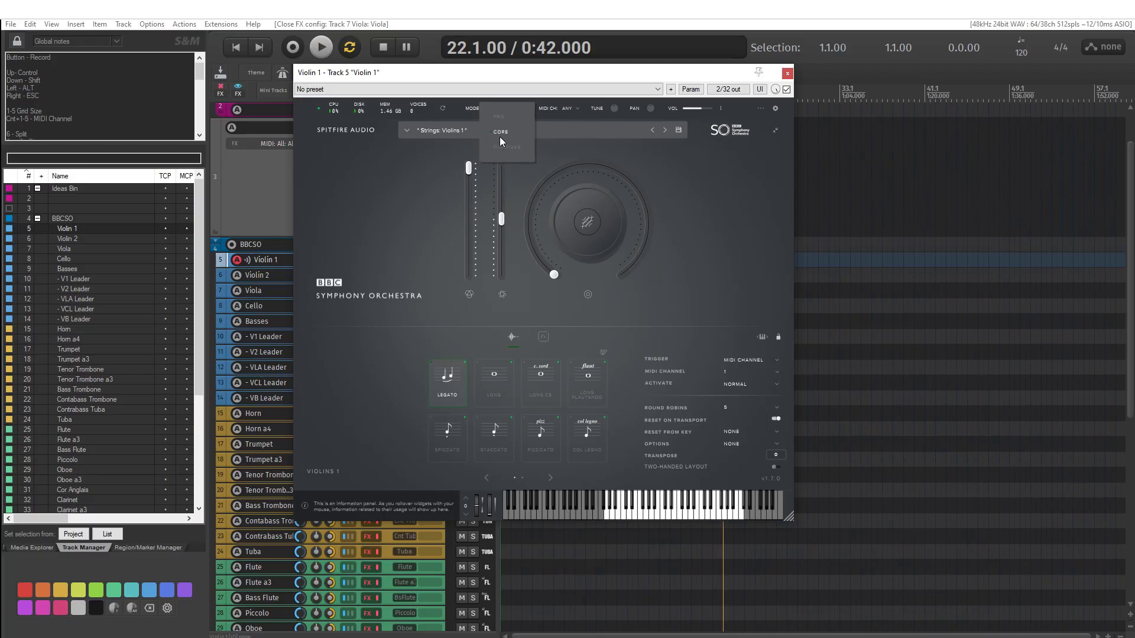
left_click(347, 193)
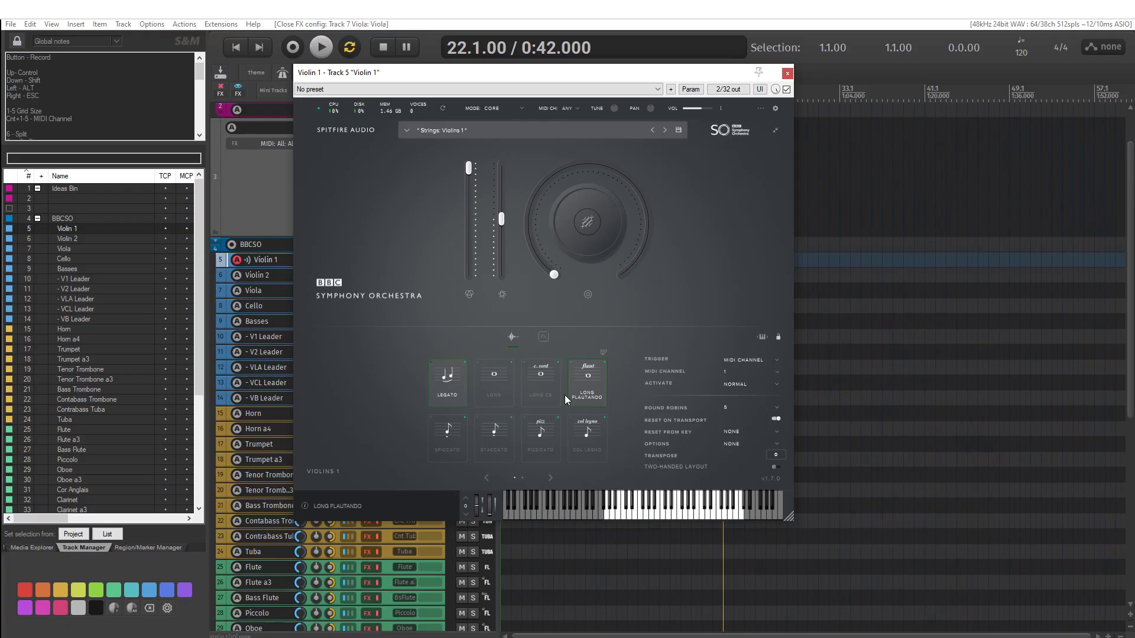
left_click(787, 74)
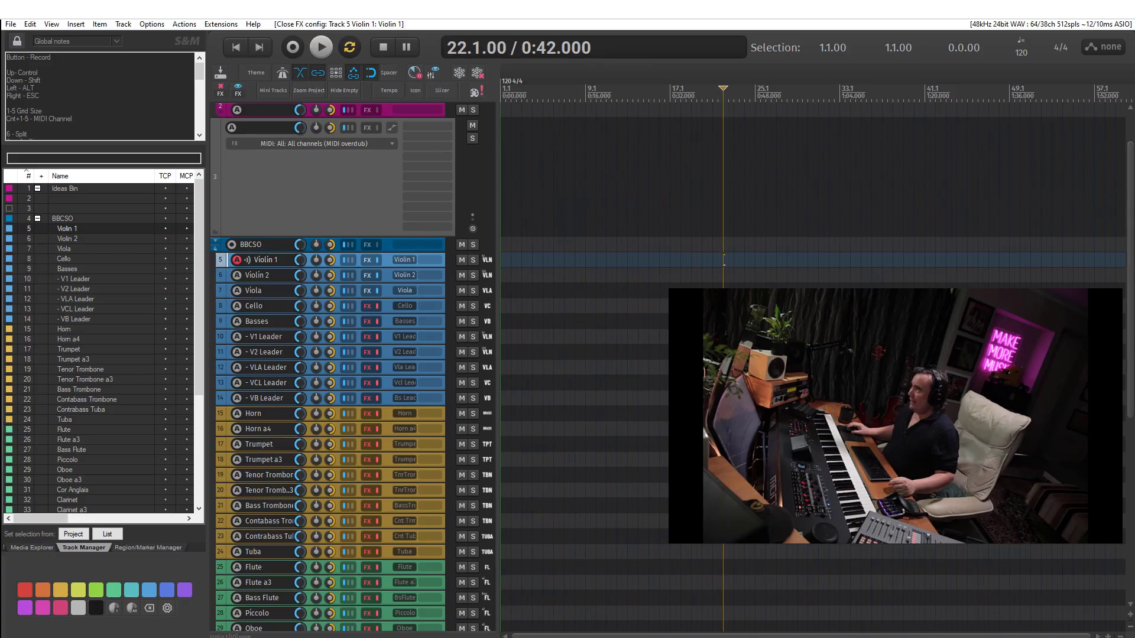
Reopen the Violin 1 instrument plugin, check both pages of its playing techniques, and close it.
left_click_drag(1130, 334, 1130, 551)
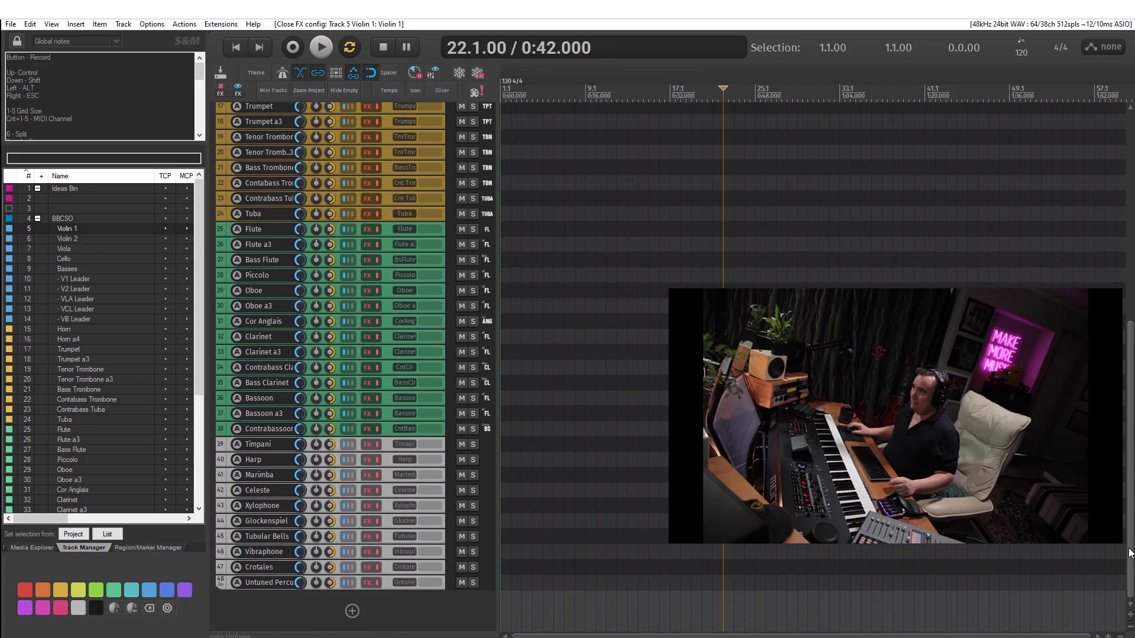
scroll(459, 187, "up", 10)
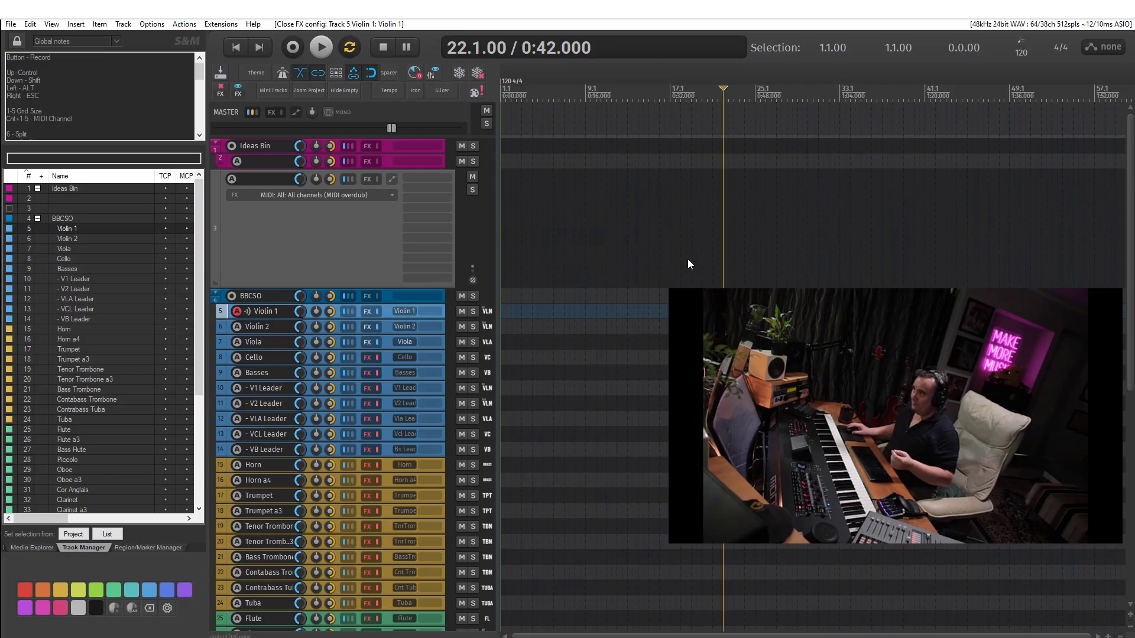
key("f")
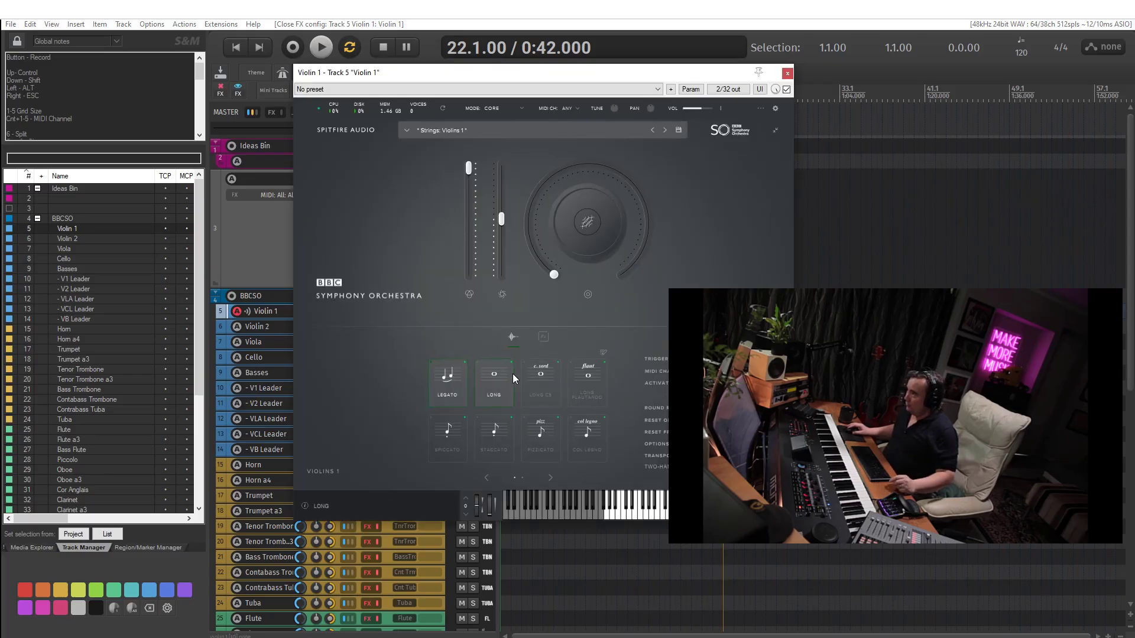
left_click(549, 477)
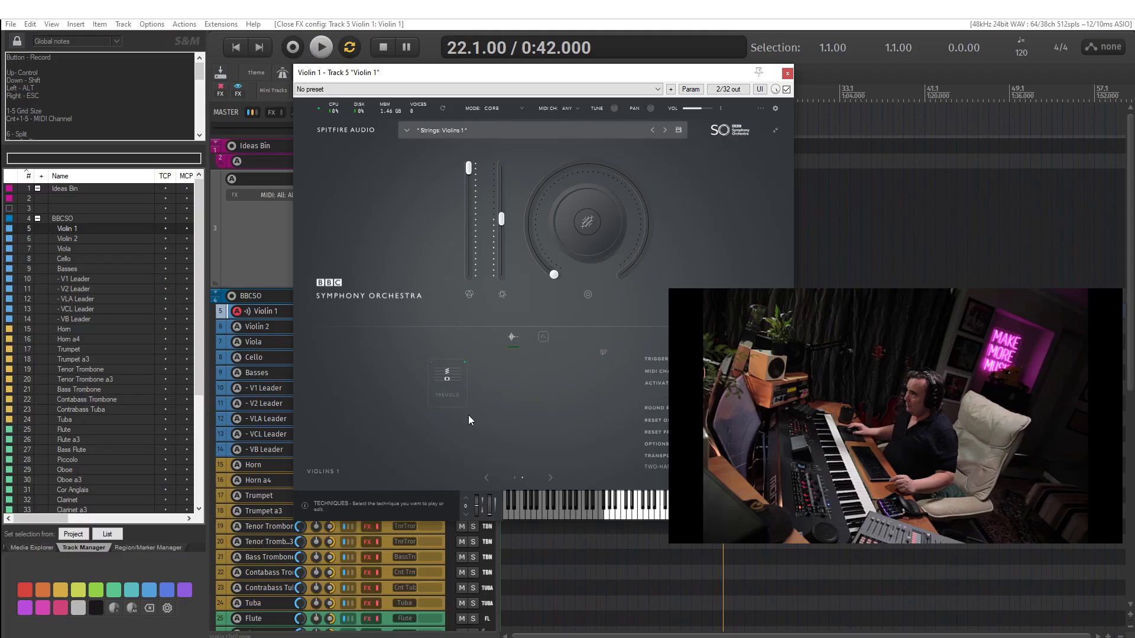
left_click(484, 478)
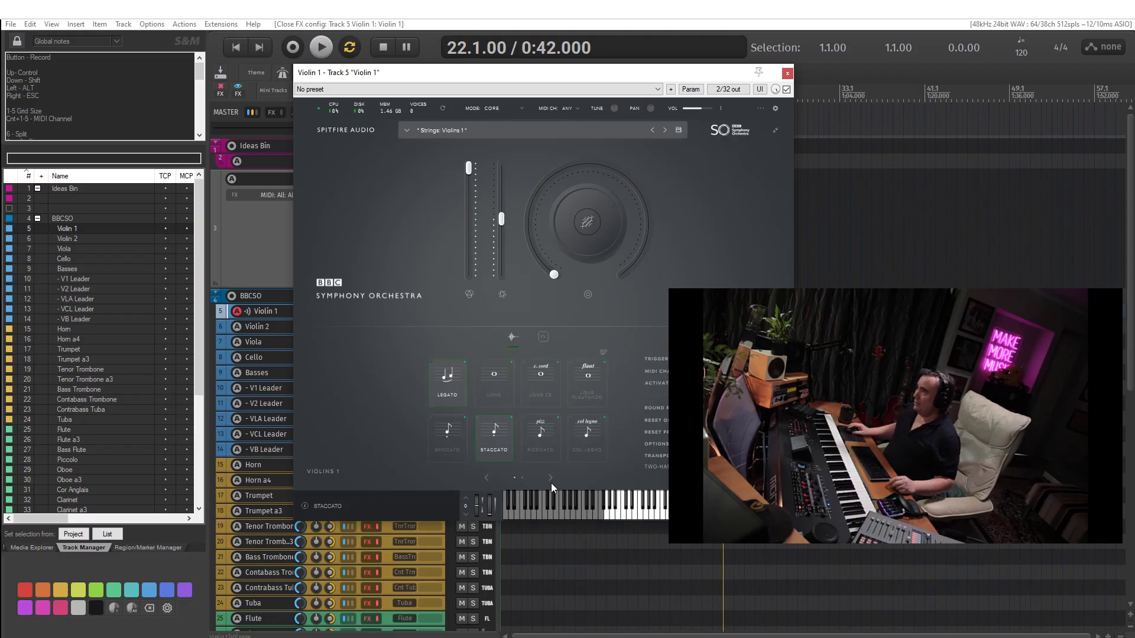
left_click(788, 73)
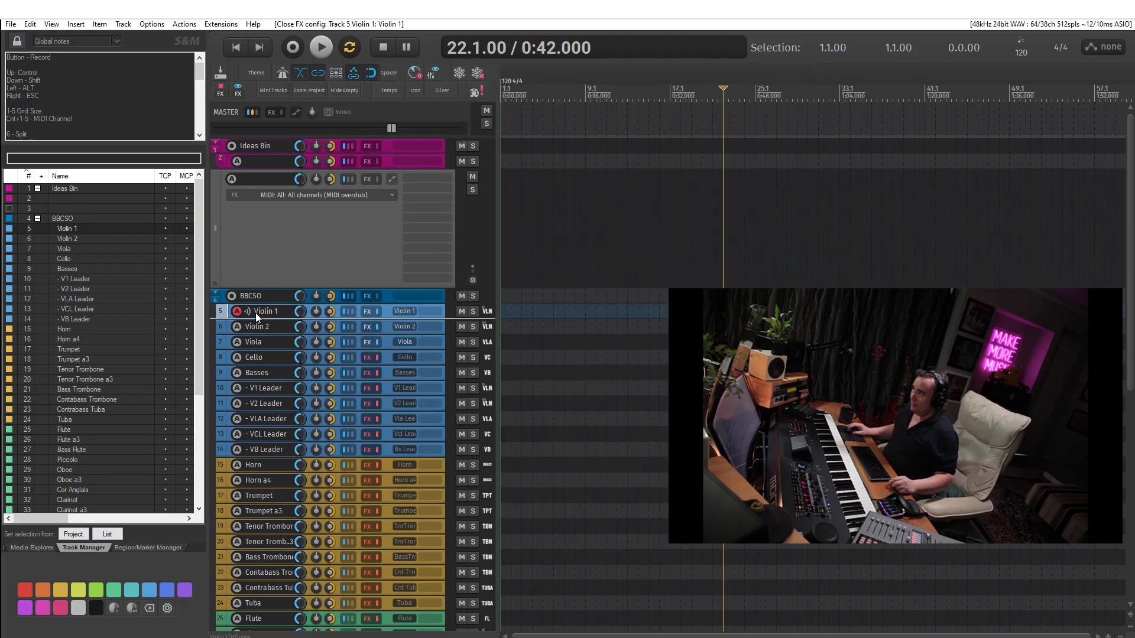
Delete the BBCSO folder track together with all its instrument tracks.
left_click_drag(1130, 273, 1124, 548)
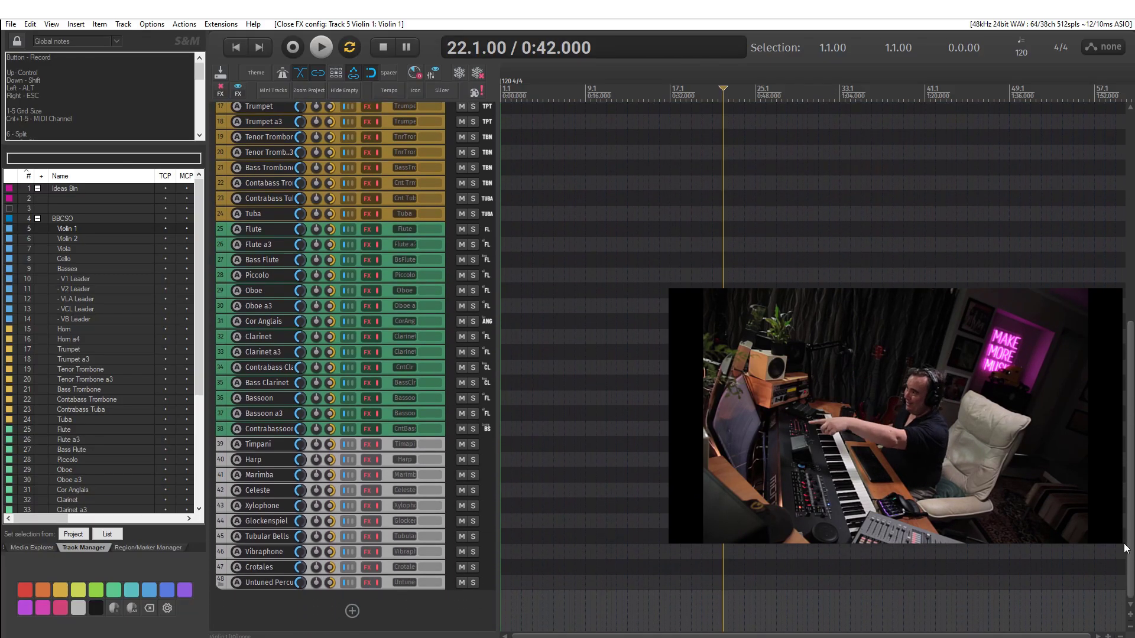
left_click_drag(1125, 455, 1130, 301)
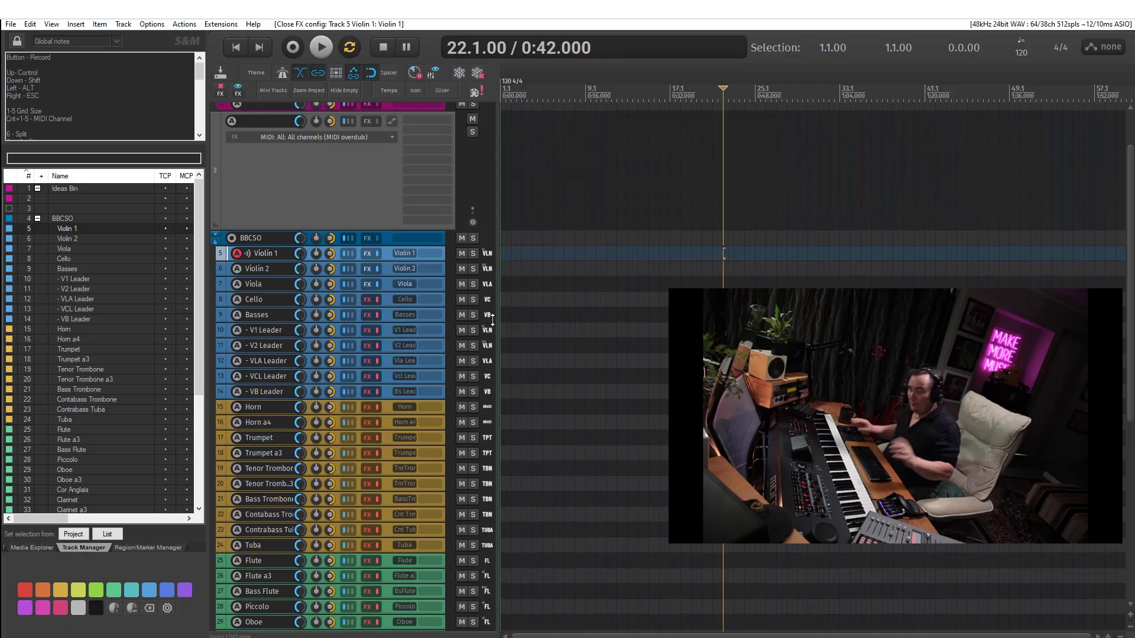
left_click(252, 239)
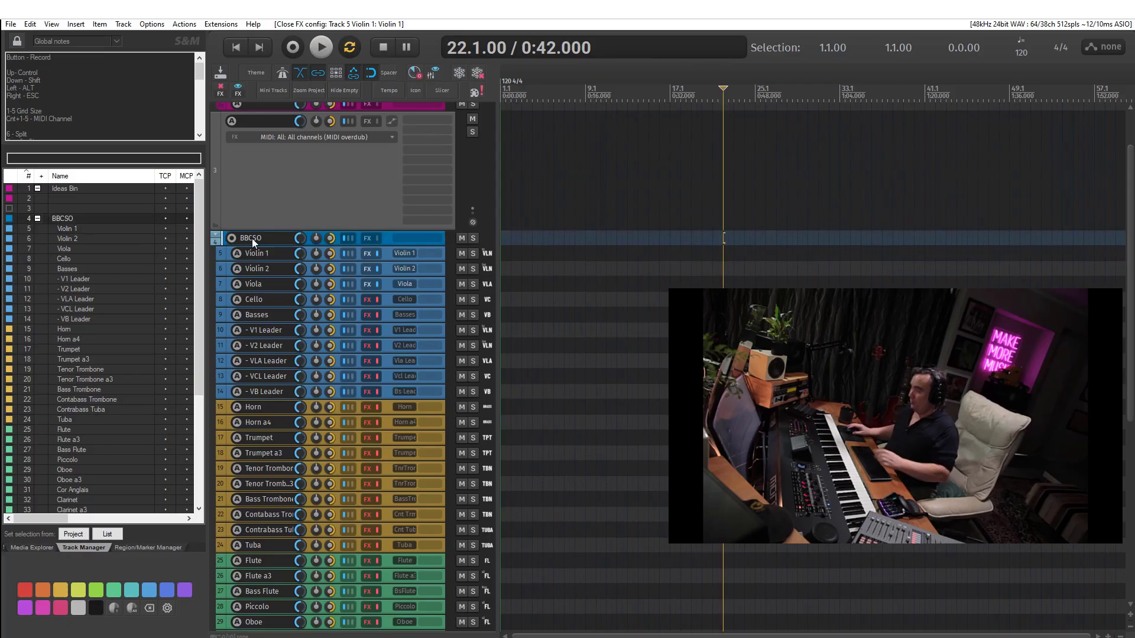
key("Delete")
left_click(577, 363)
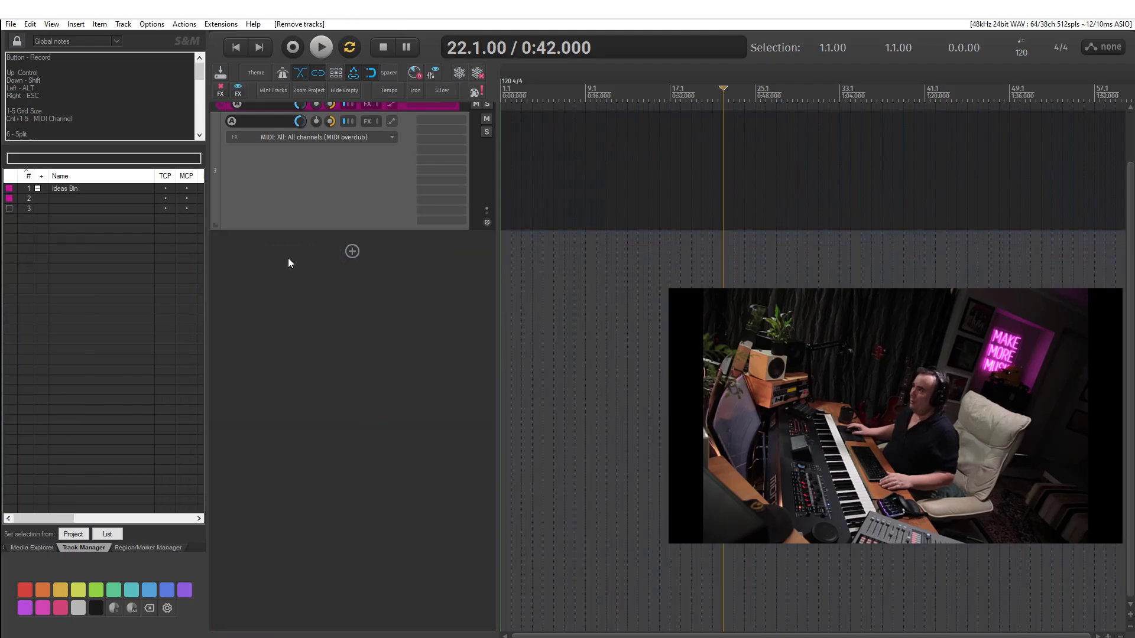
Insert the Spitfire Chamber Strings track template from the Strings category below the existing tracks.
right_click(286, 259)
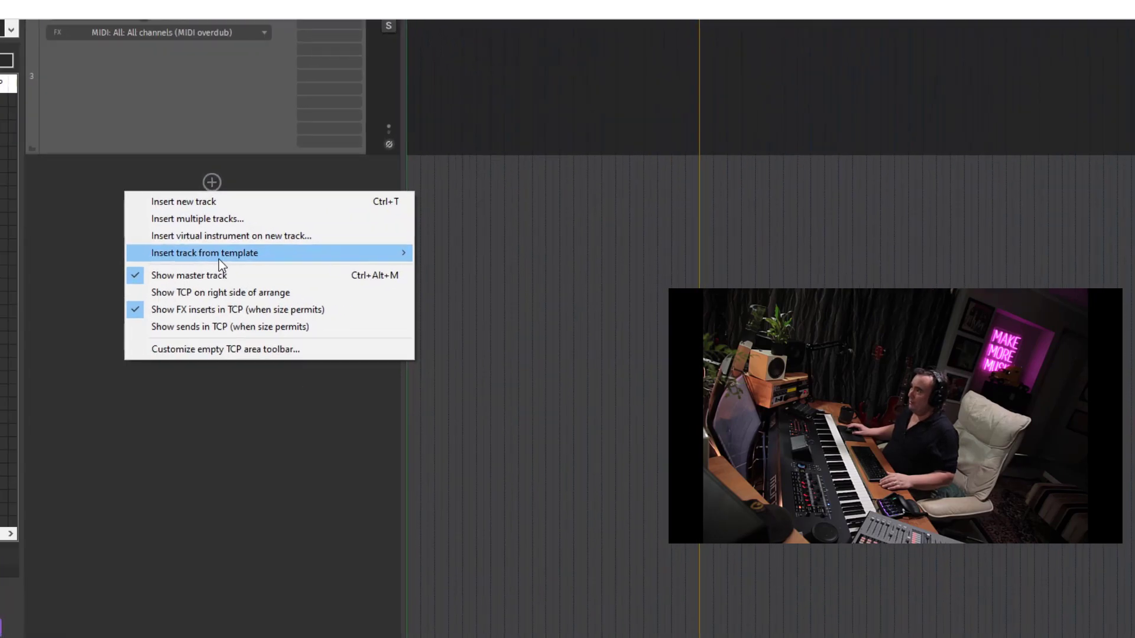
mouse_move(331, 304)
mouse_move(300, 241)
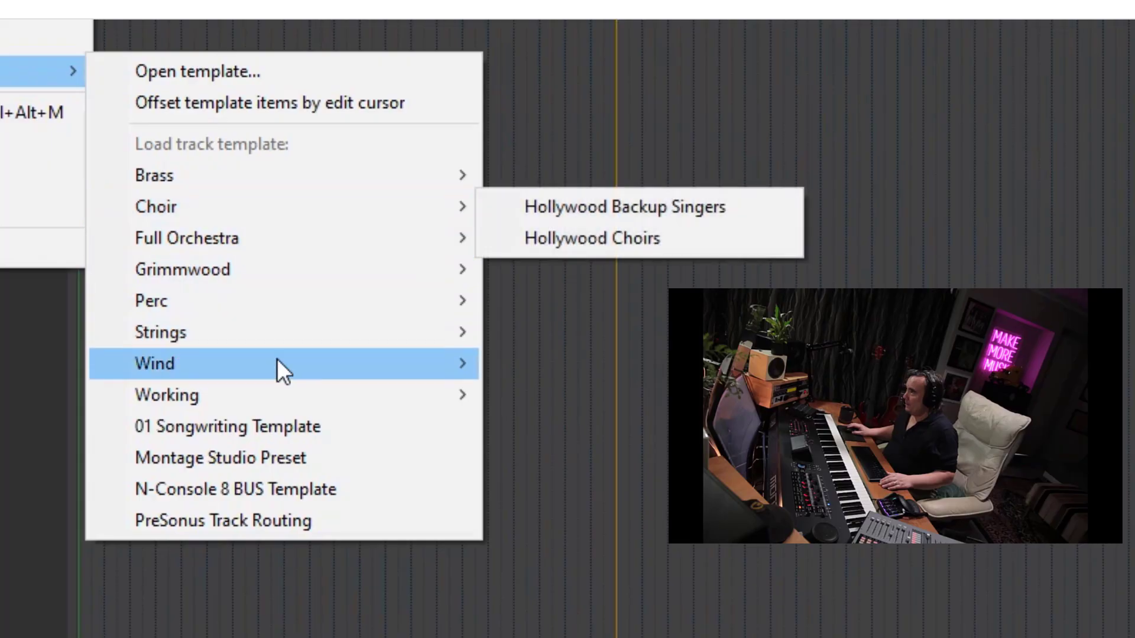
mouse_move(279, 331)
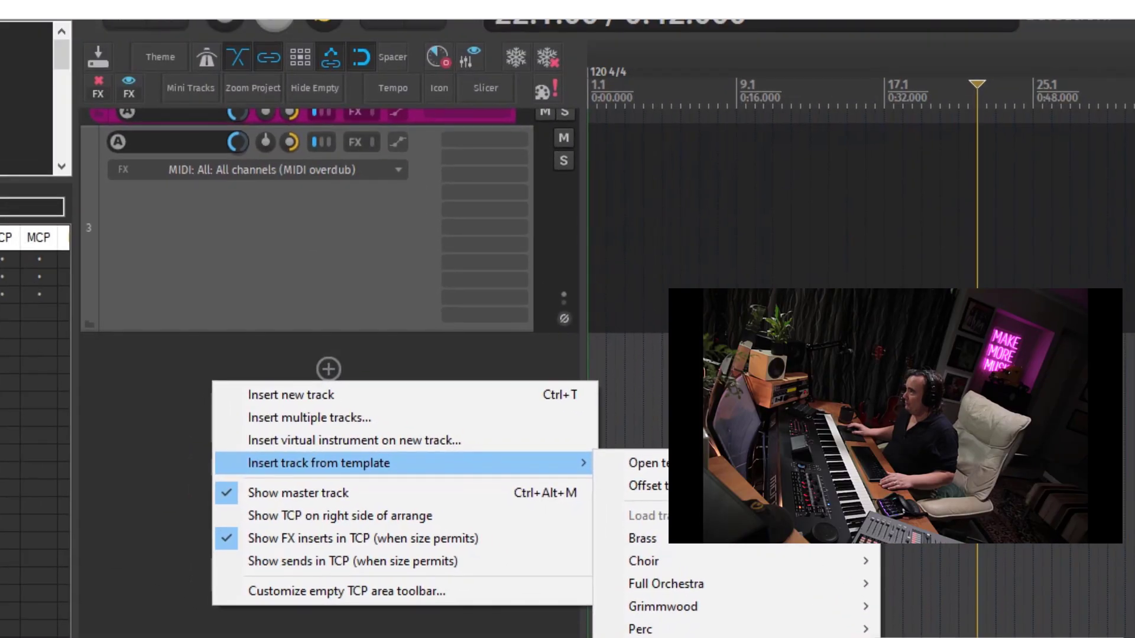
left_click(712, 565)
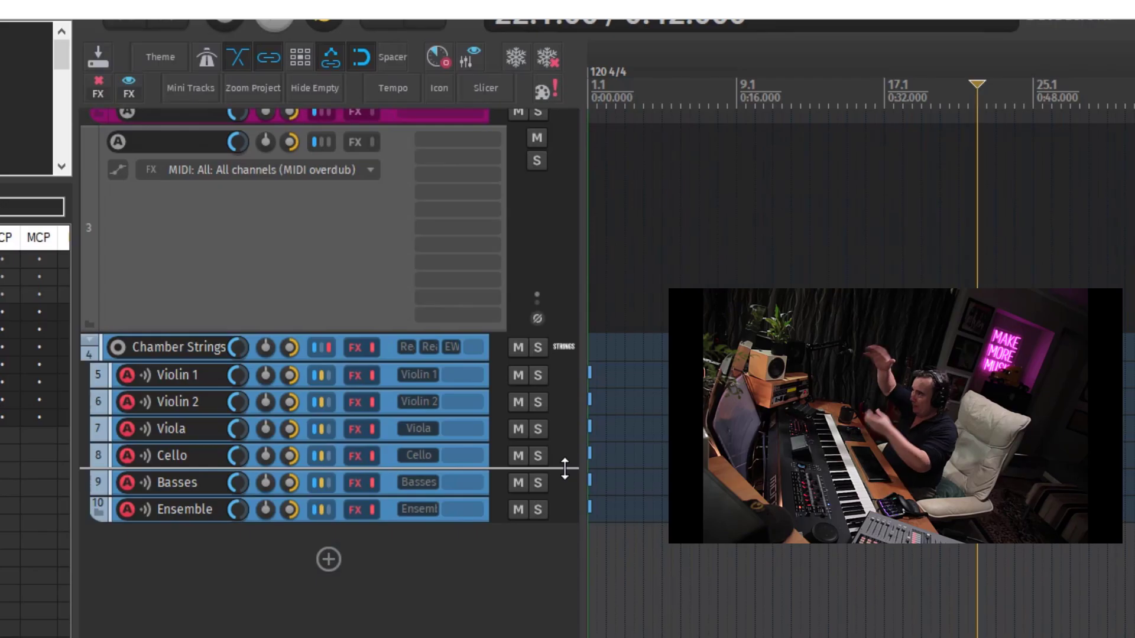
Bring only the Violin 1 track's instrument plugin online and open its Kontakt window.
left_click(212, 382)
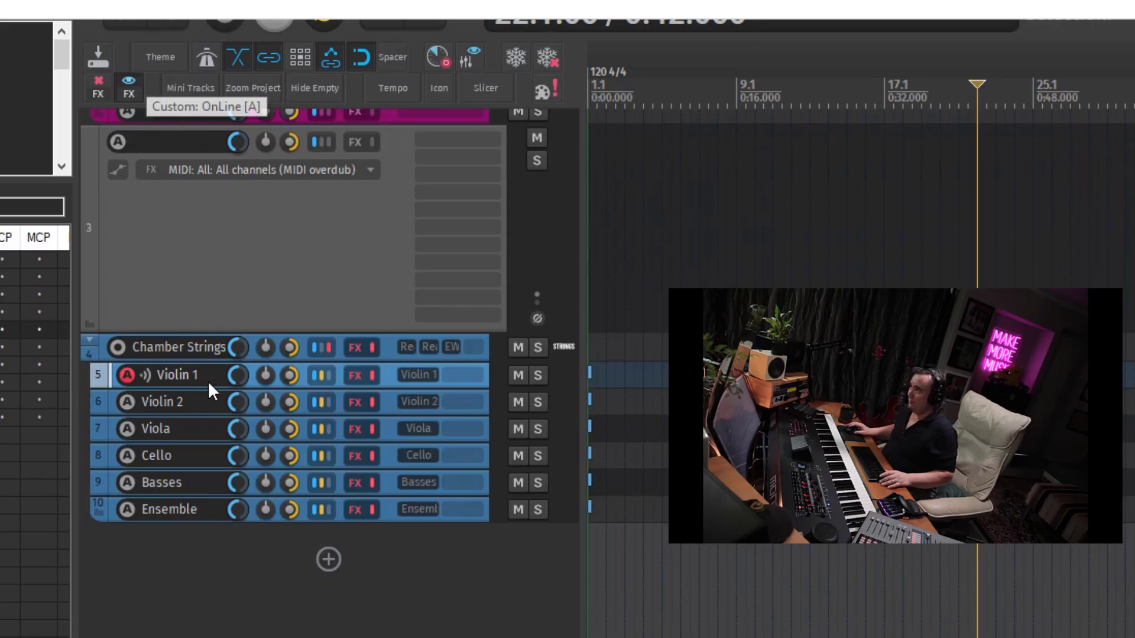
key("a")
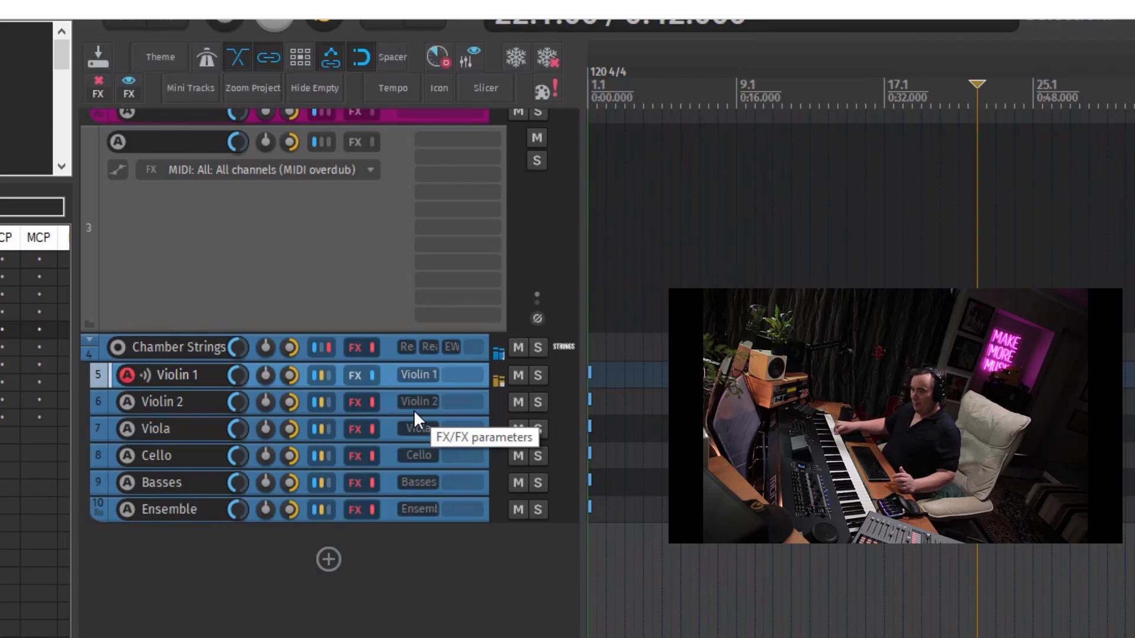
left_click(408, 376)
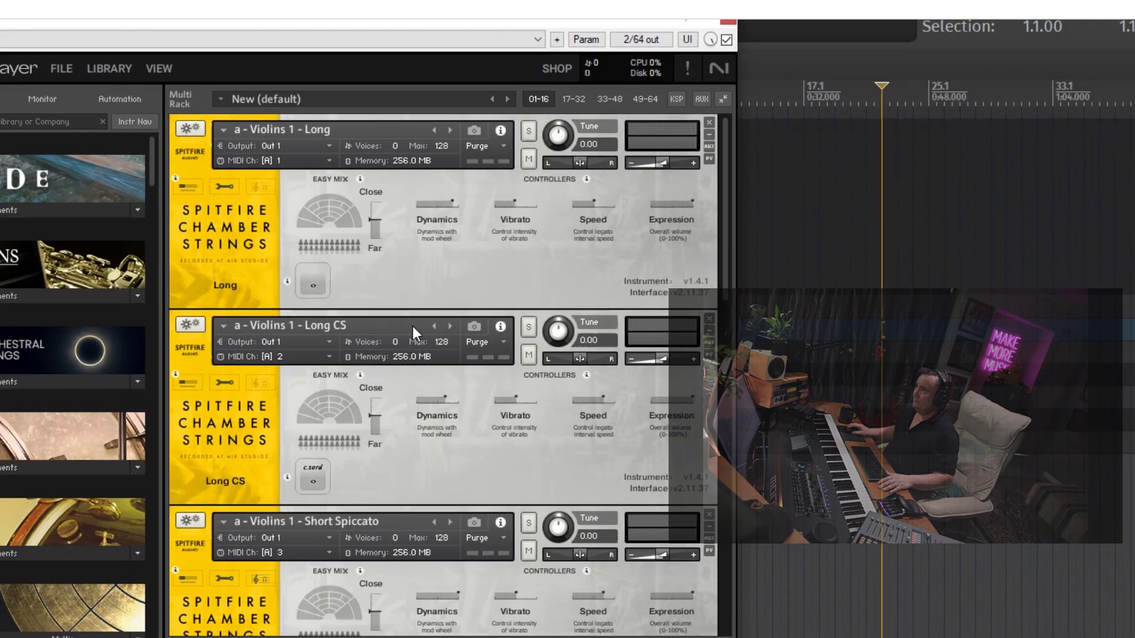
Reposition the Violin 1 Kontakt window to examine its Spitfire Chamber Strings articulation patches, and close it.
left_click_drag(349, 41, 789, 64)
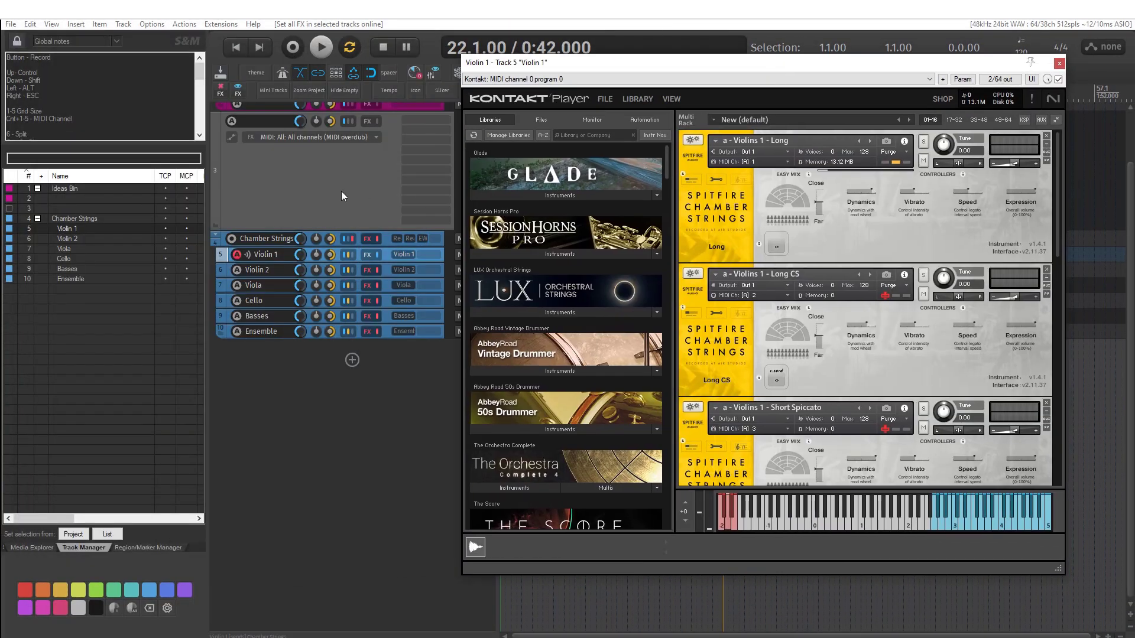
left_click_drag(1056, 173, 1068, 114)
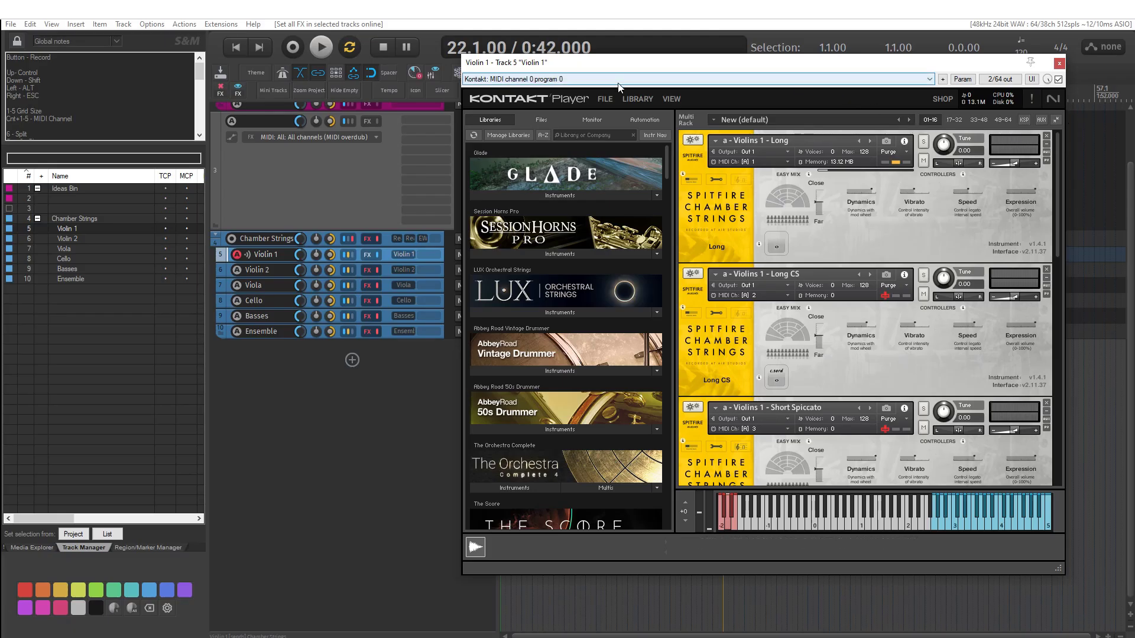
left_click_drag(765, 67, 411, 78)
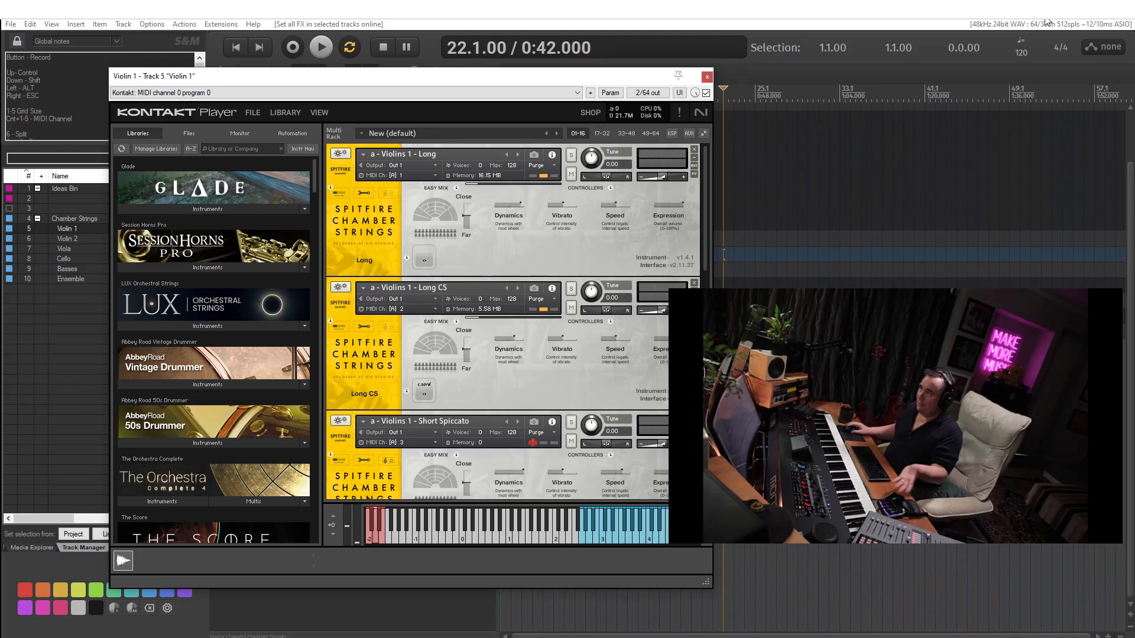
left_click(707, 78)
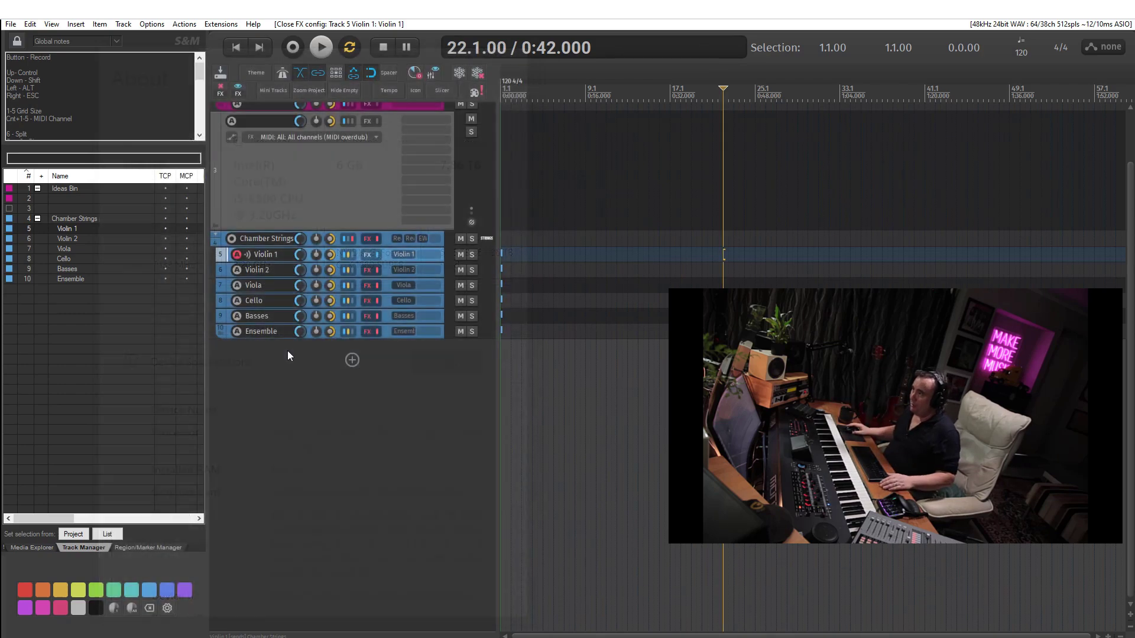
Insert the Berlin Orchestra template from the Full Orchestra category and collapse its folder track.
right_click(288, 351)
mouse_move(414, 398)
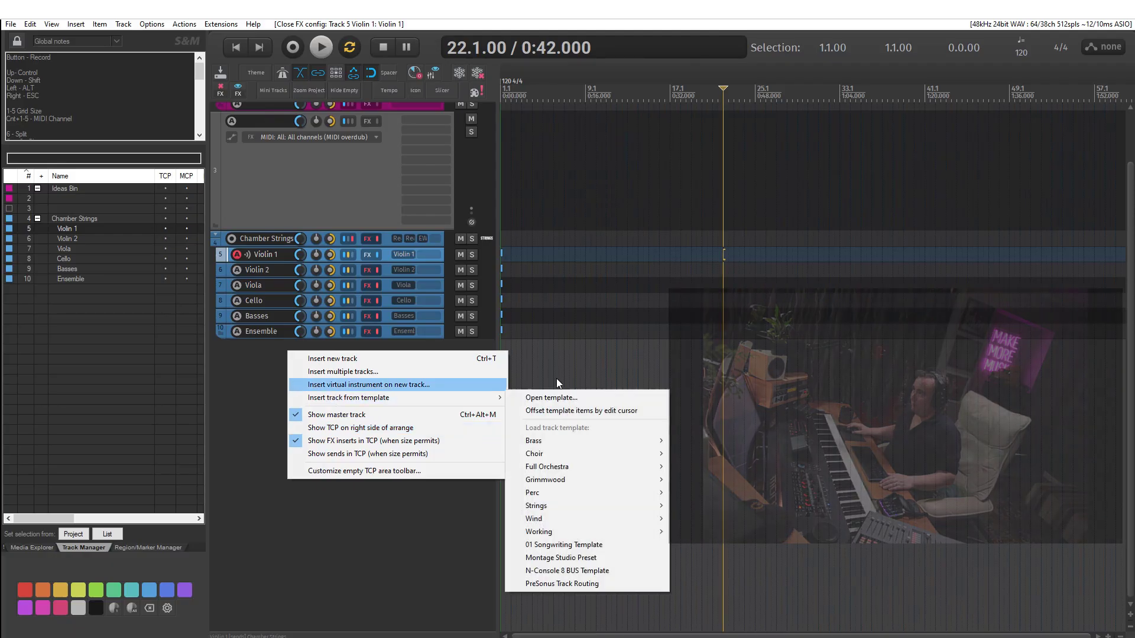
mouse_move(614, 469)
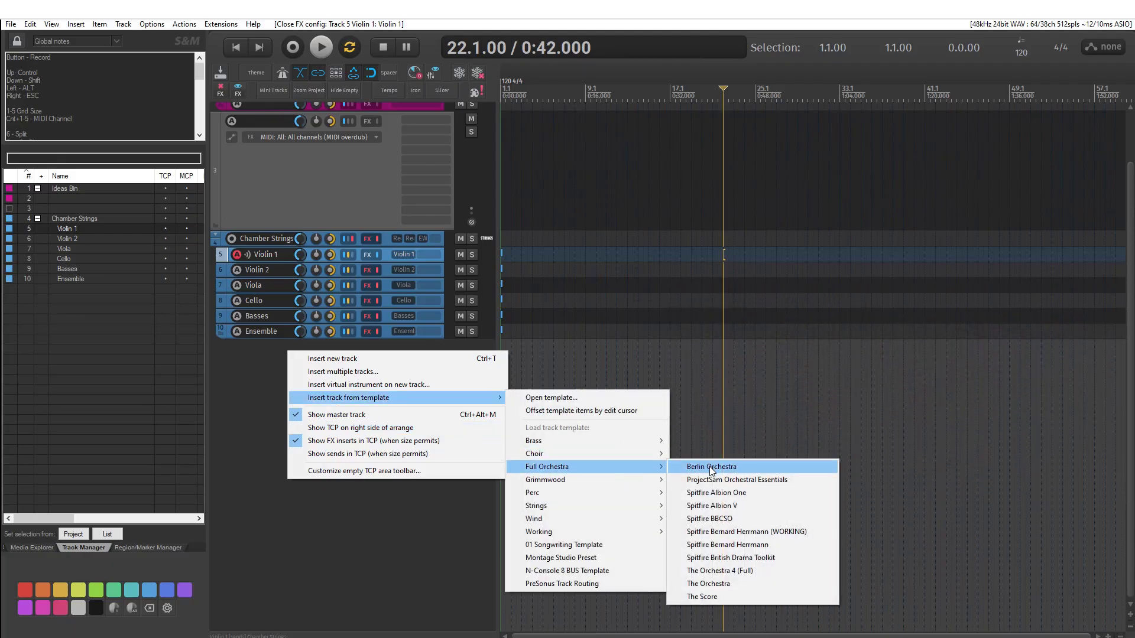
left_click(711, 467)
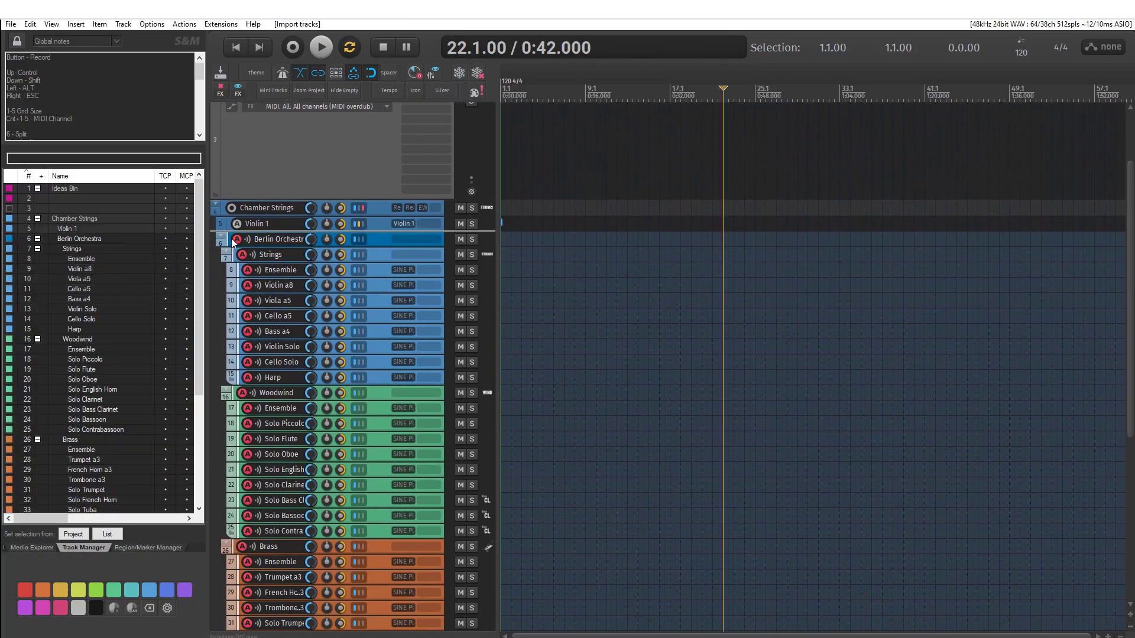
left_click(222, 240)
Insert the The Orchestra 4 (Full) template from the Full Orchestra category.
right_click(262, 338)
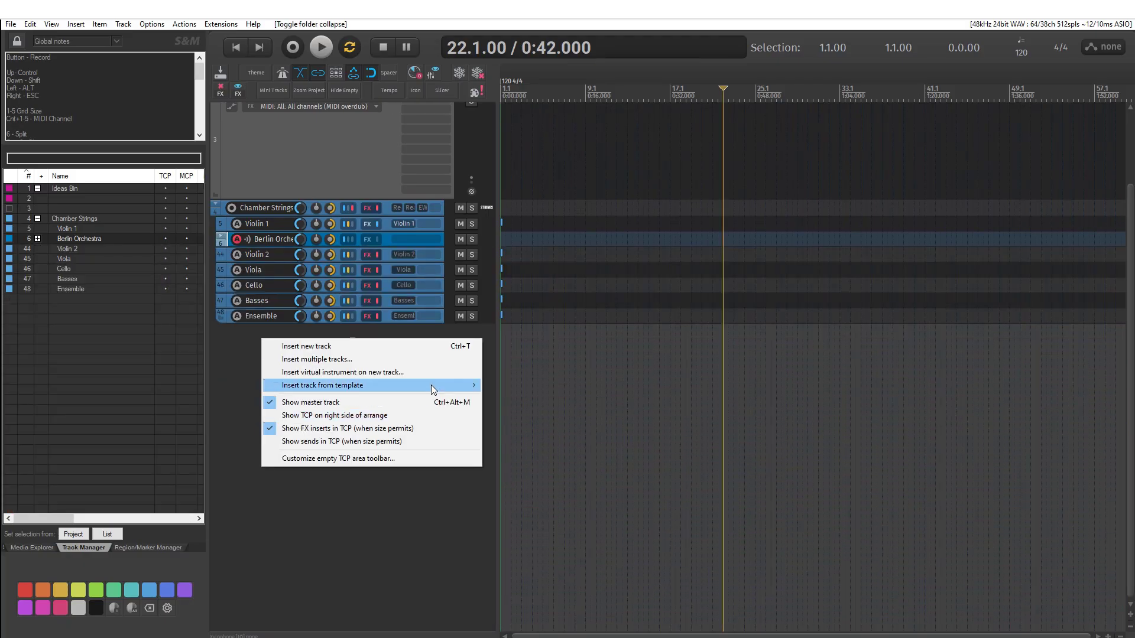
mouse_move(431, 385)
mouse_move(578, 455)
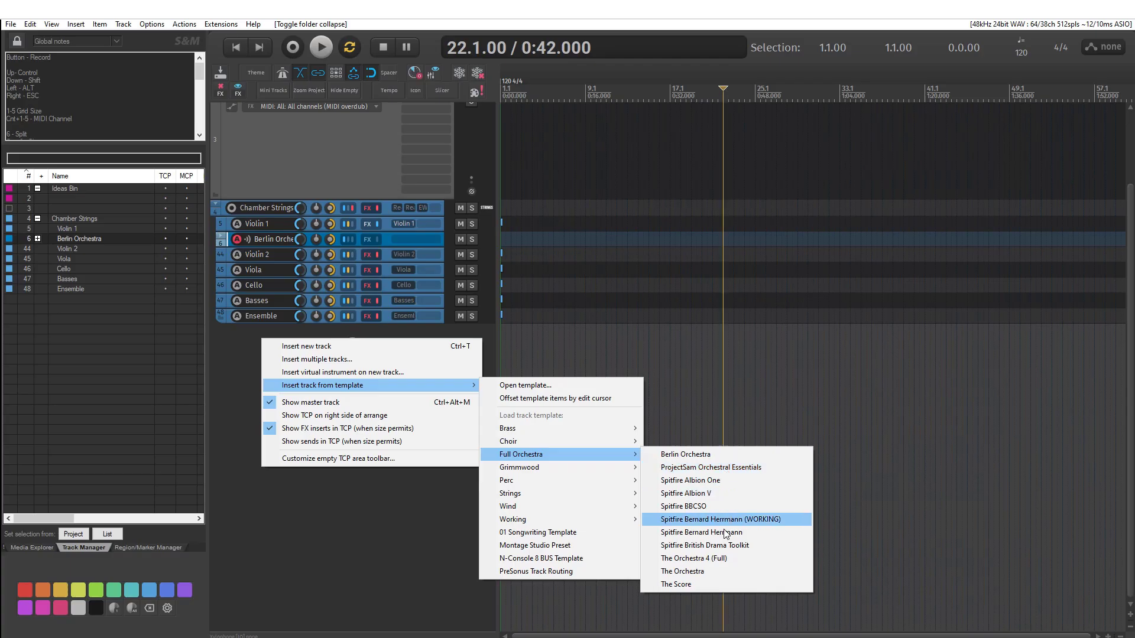
left_click(707, 569)
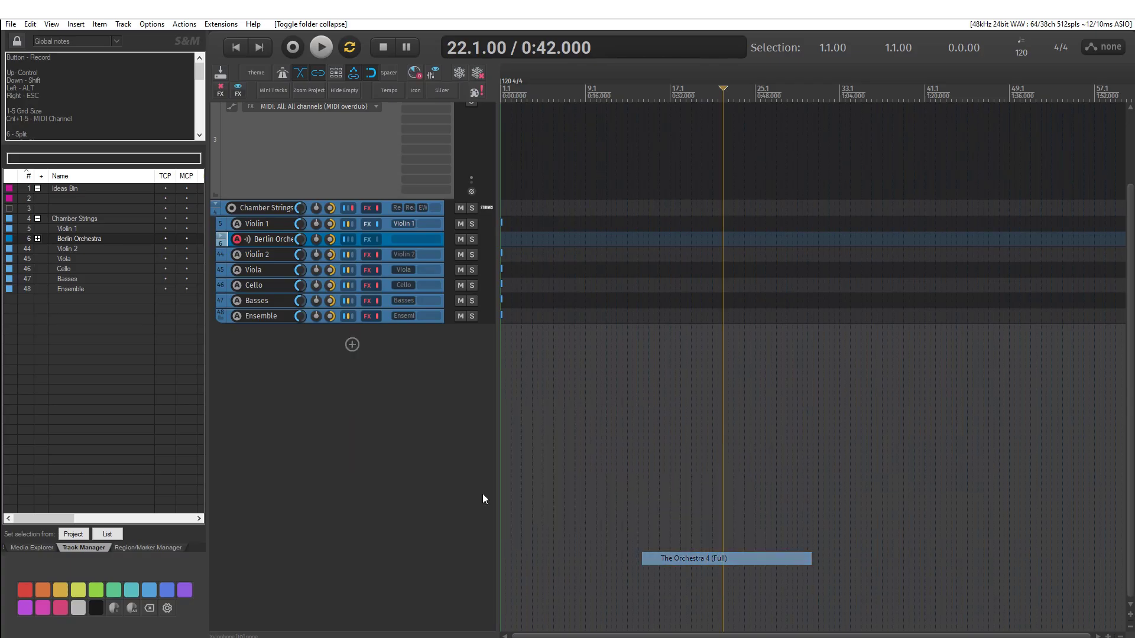
Add an empty track at the end of the track list, insert the Spitfire Hans Zimmer Strings template after it, and deselect the tracks.
double_click(250, 523)
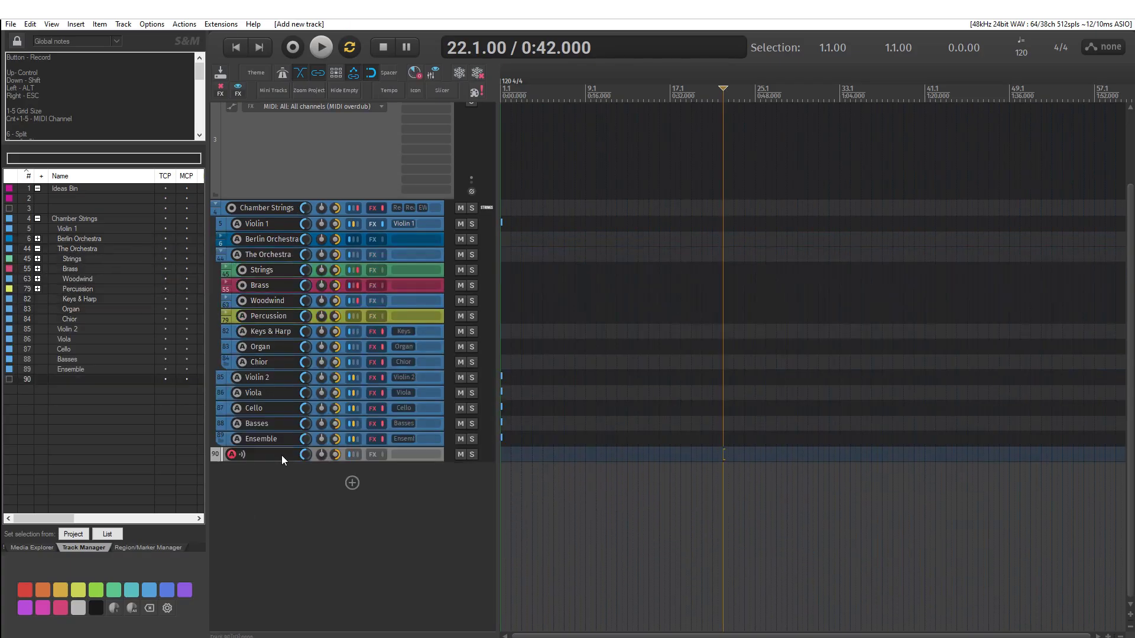
right_click(281, 455)
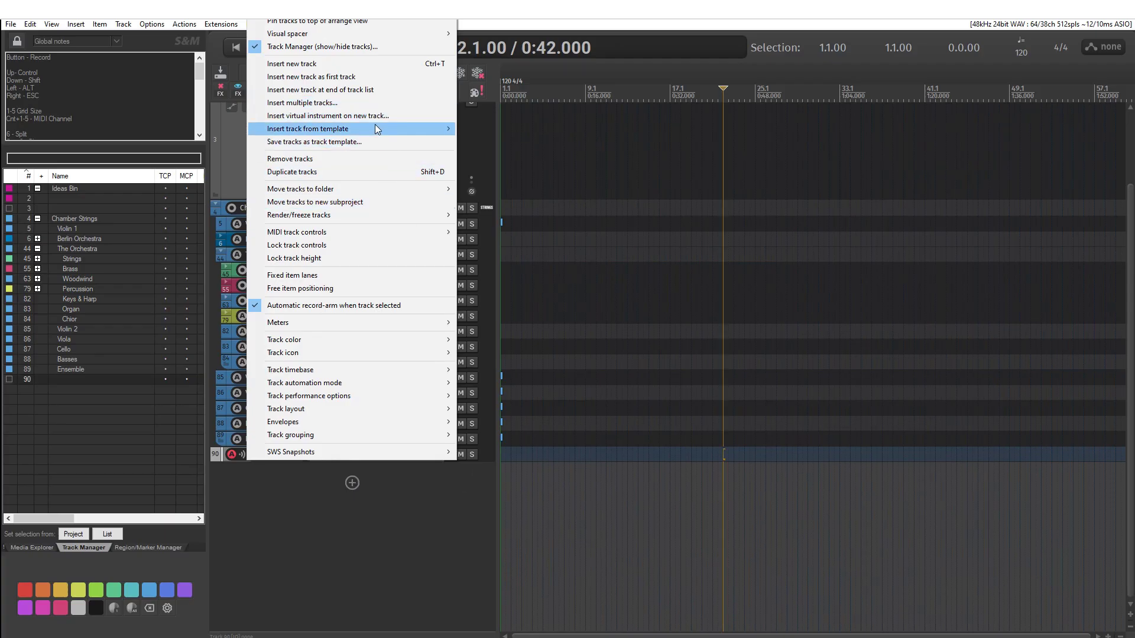
mouse_move(376, 129)
mouse_move(538, 236)
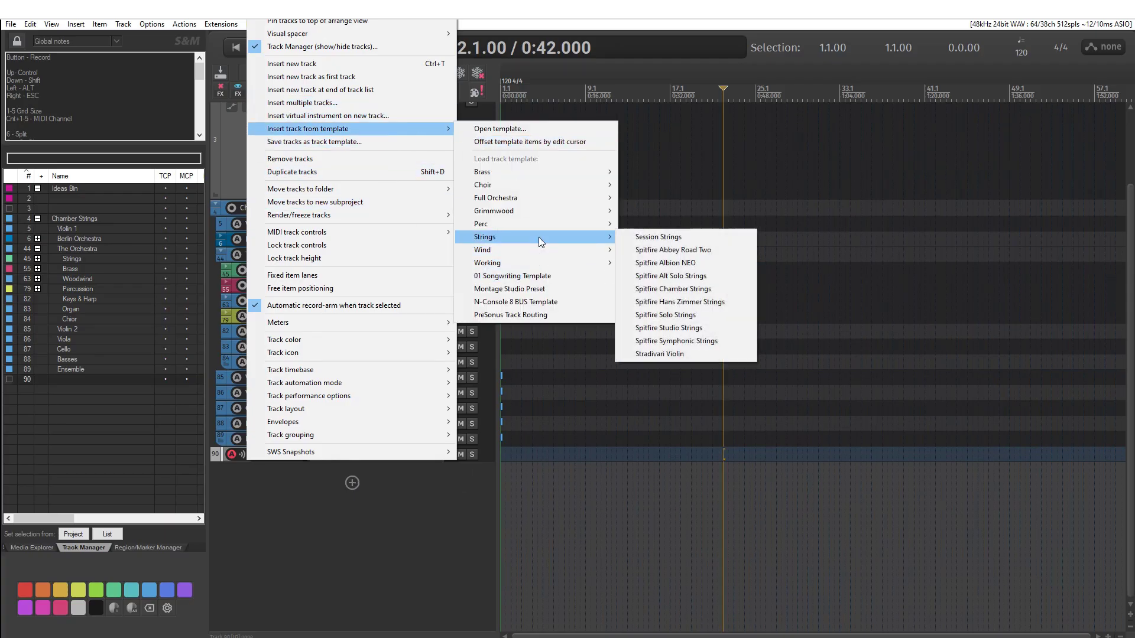
left_click(739, 302)
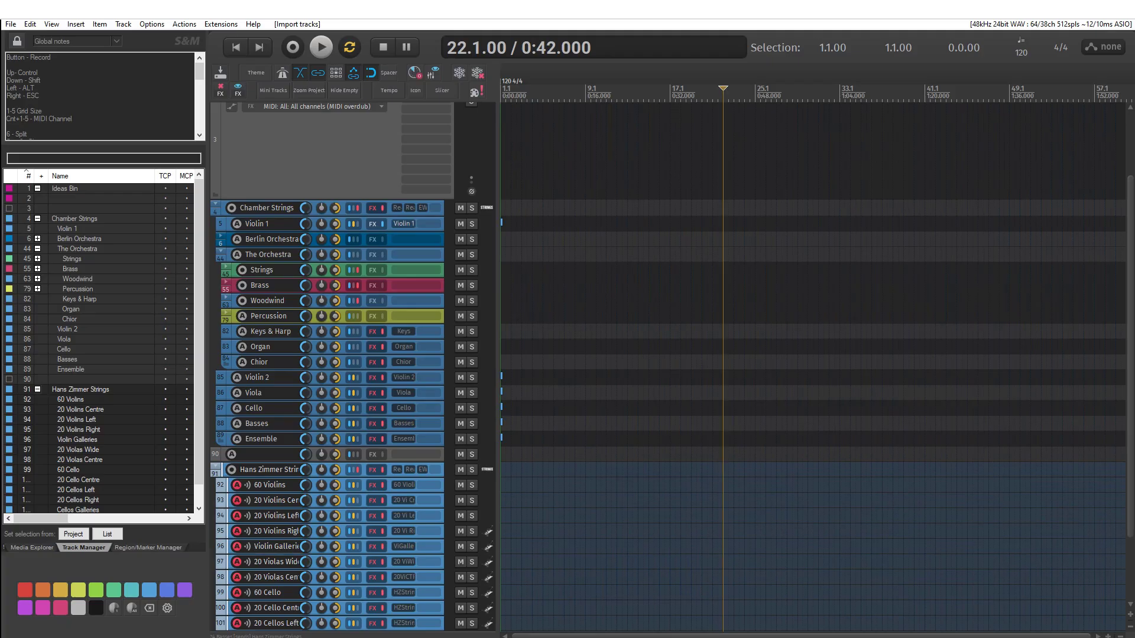
scroll(277, 591, "down", 3)
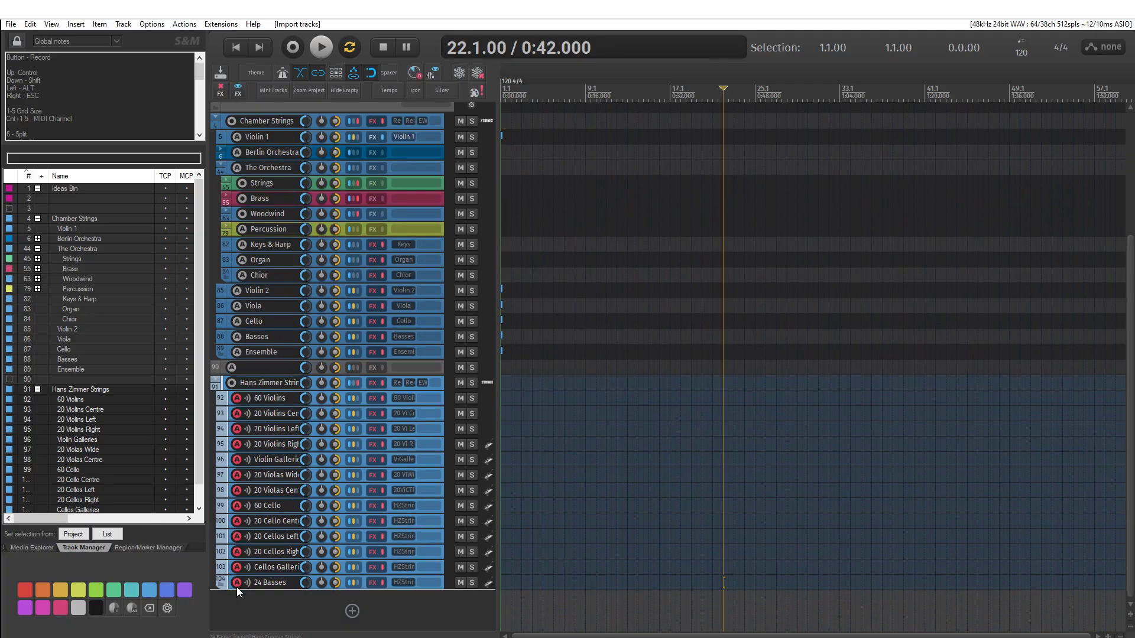
left_click(251, 608)
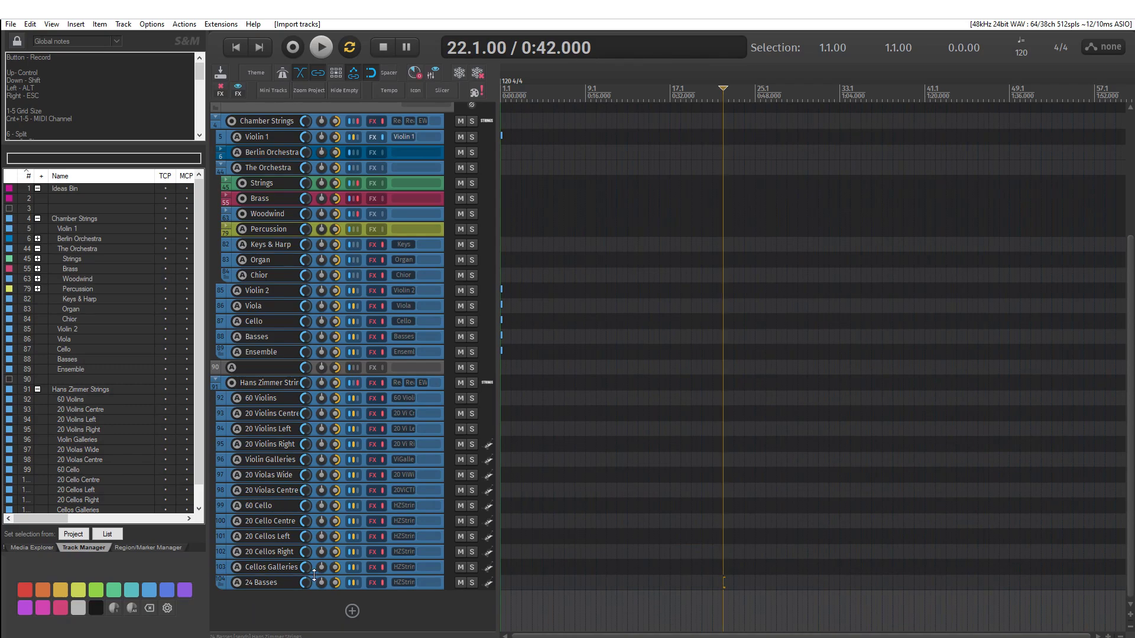
Add an empty track below the Hans Zimmer strings and insert the LUX template from the Working category.
double_click(275, 605)
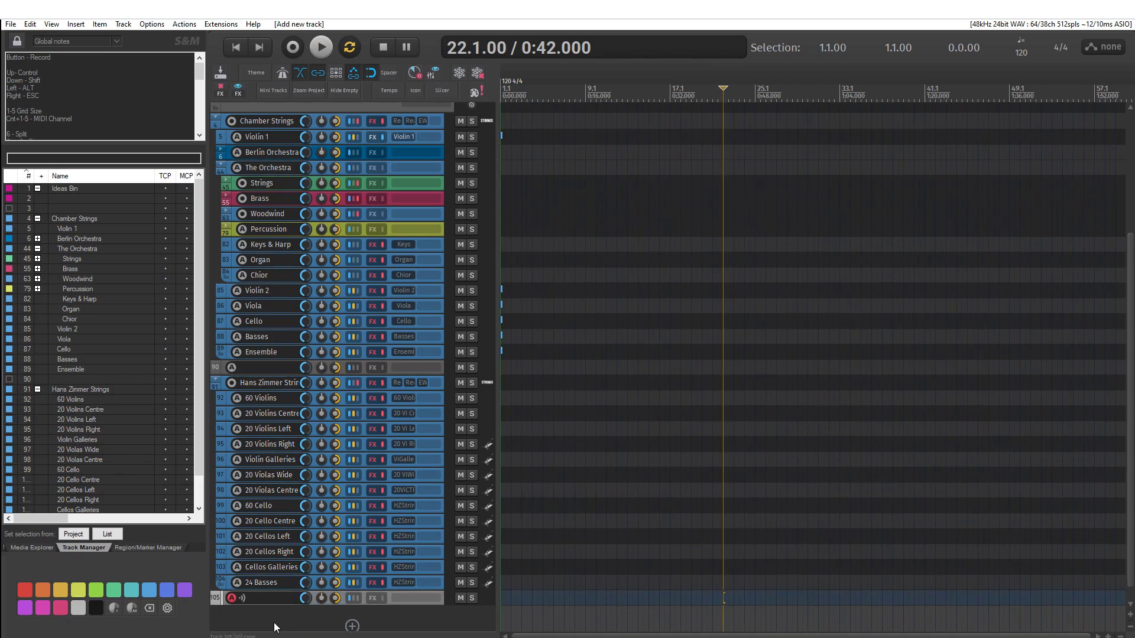
right_click(274, 619)
mouse_move(484, 543)
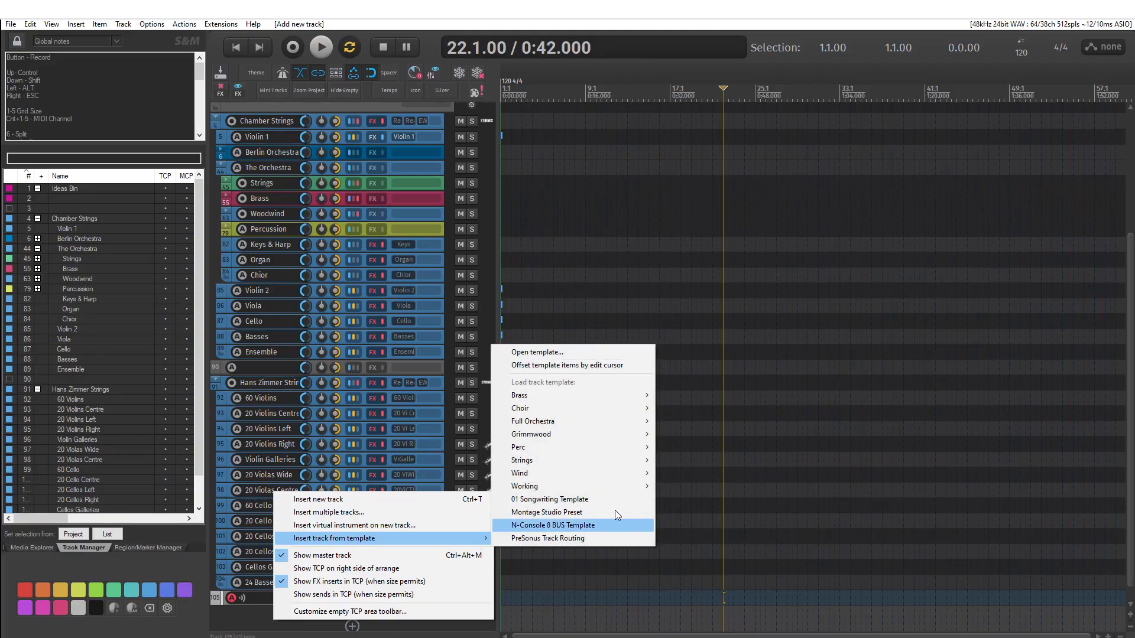
mouse_move(604, 487)
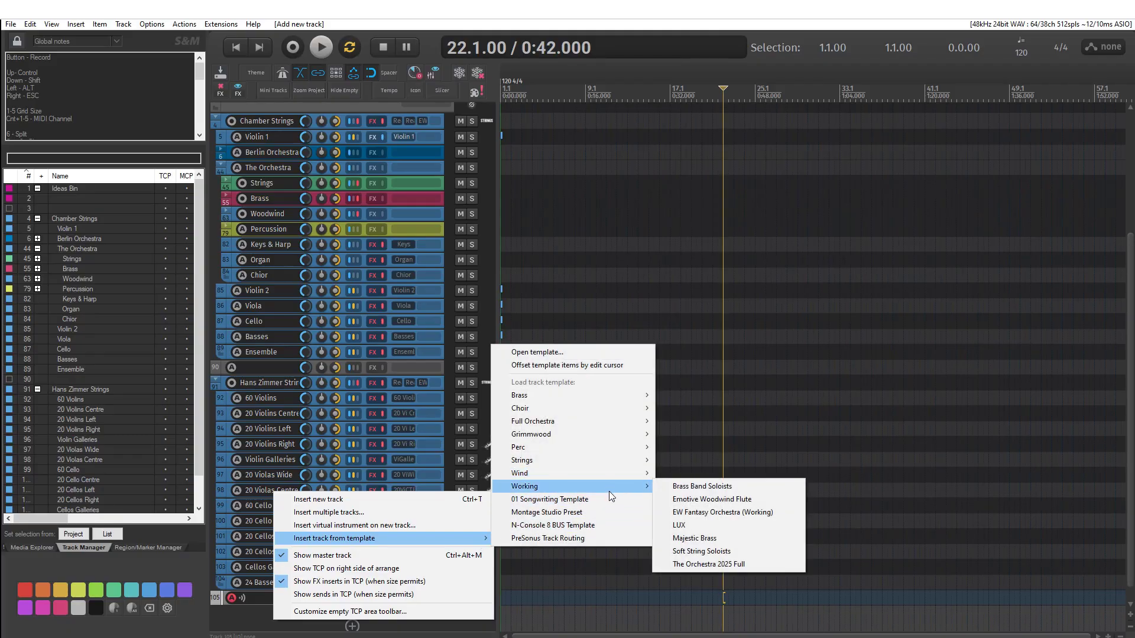
left_click(690, 525)
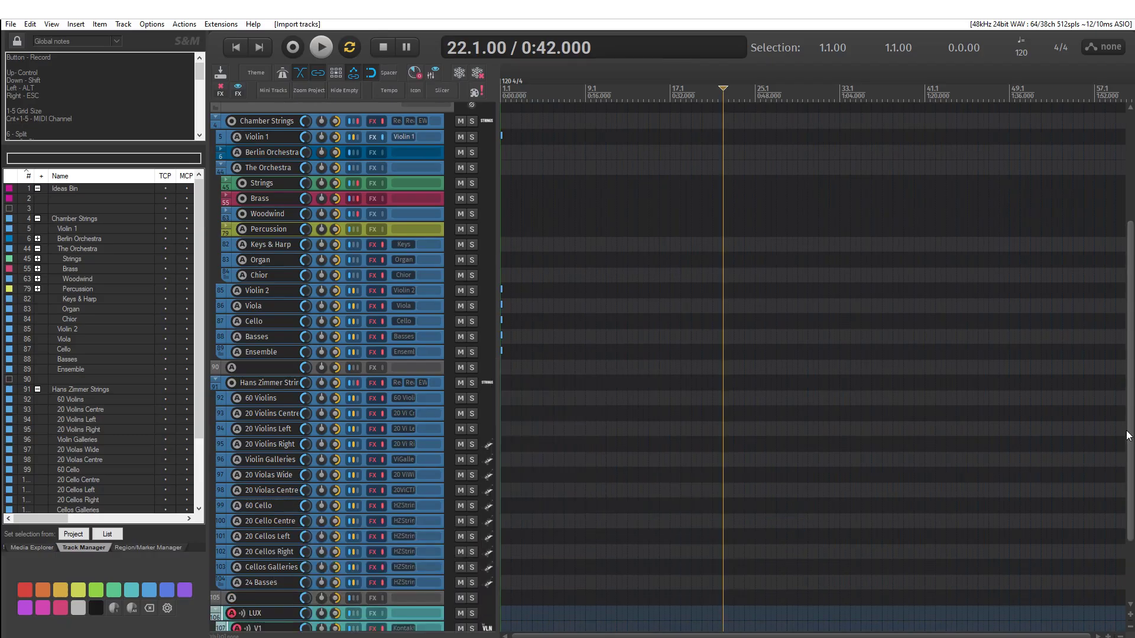
Add an empty track below the LUX tracks.
right_click(255, 611)
double_click(247, 615)
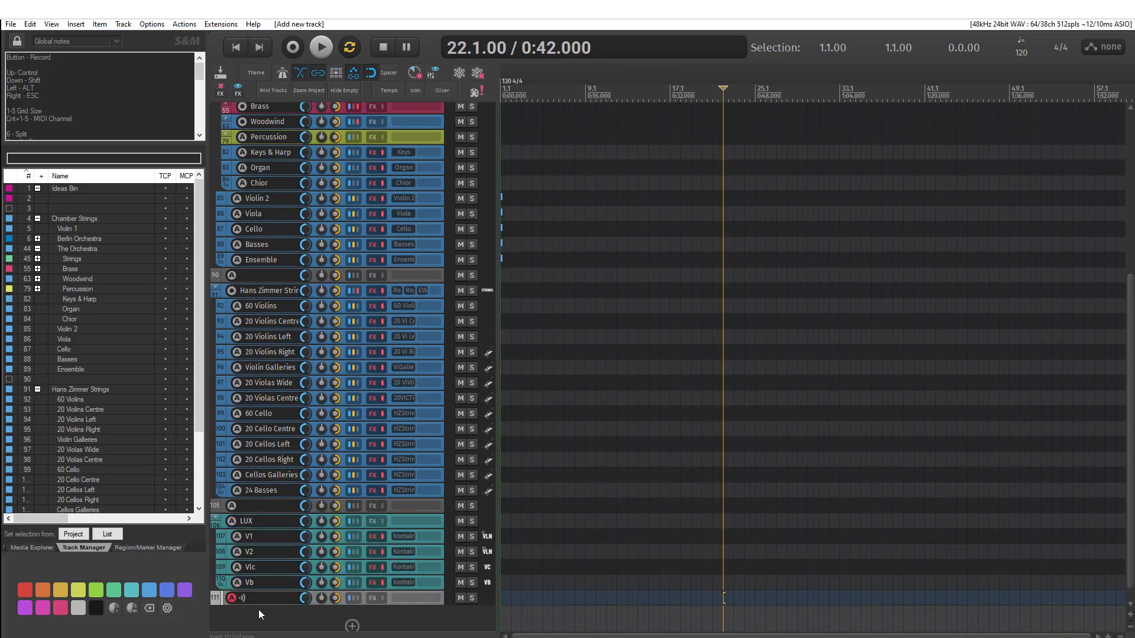
right_click(269, 607)
left_click(271, 598)
right_click(247, 603)
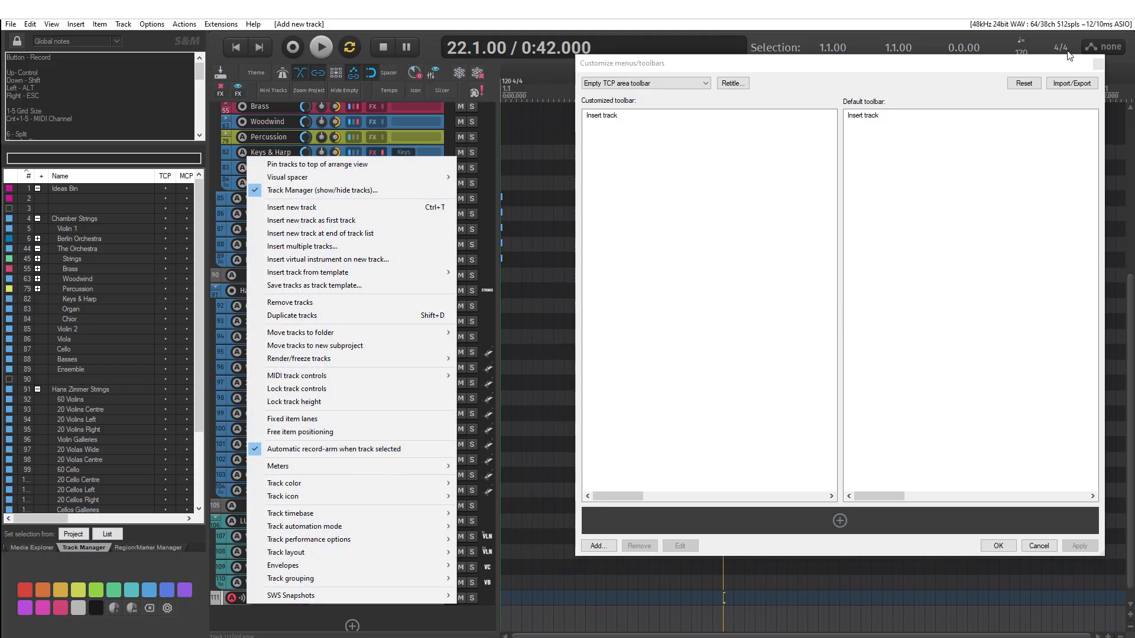
left_click(1098, 63)
left_click(1098, 64)
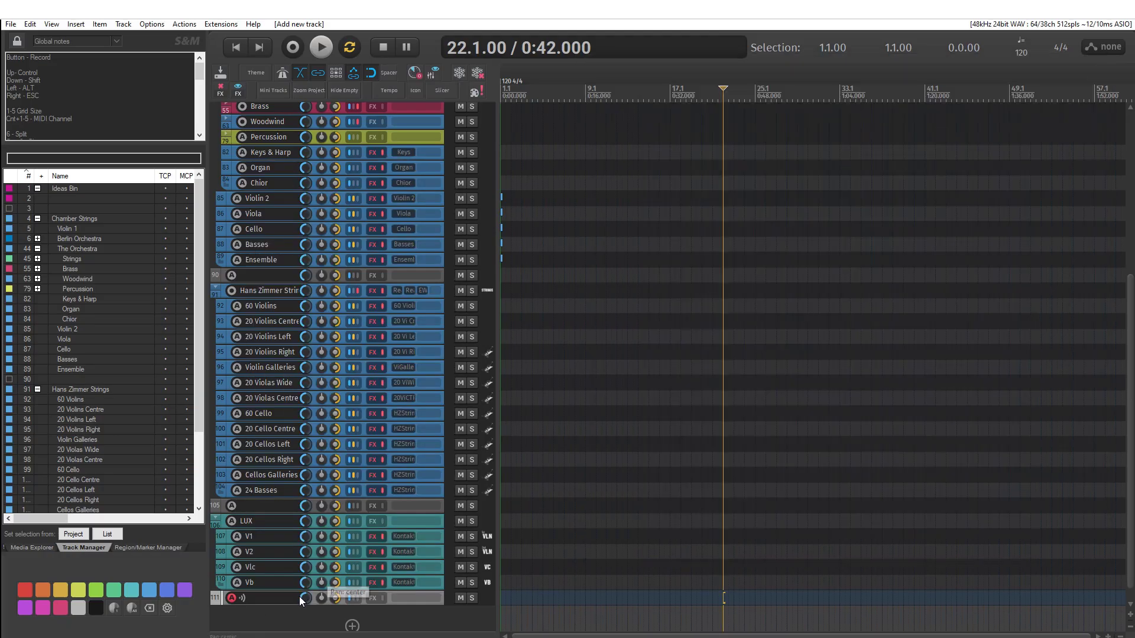
Insert the Spitfire Studio Woodwinds template from the Wind category at the end of the track list and deselect its tracks.
right_click(273, 619)
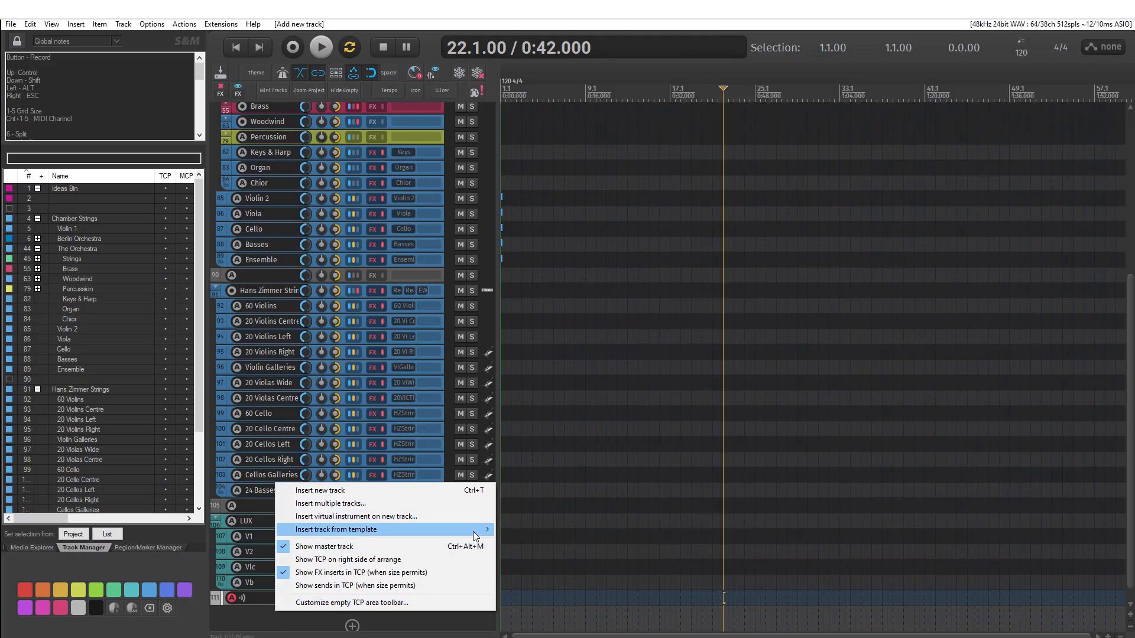
mouse_move(476, 530)
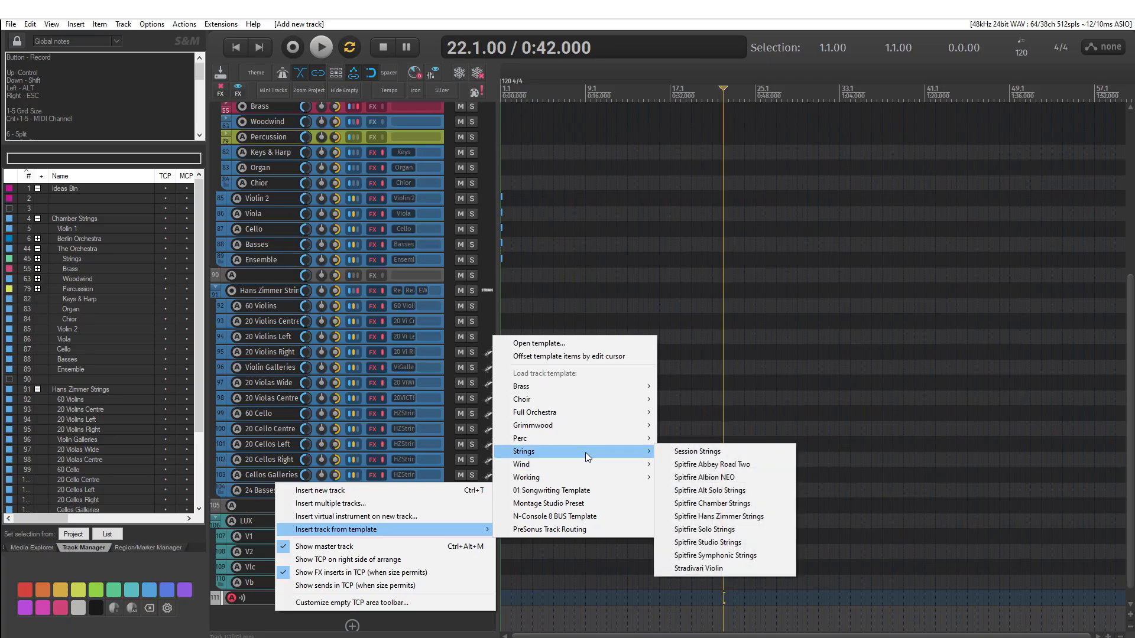
mouse_move(585, 465)
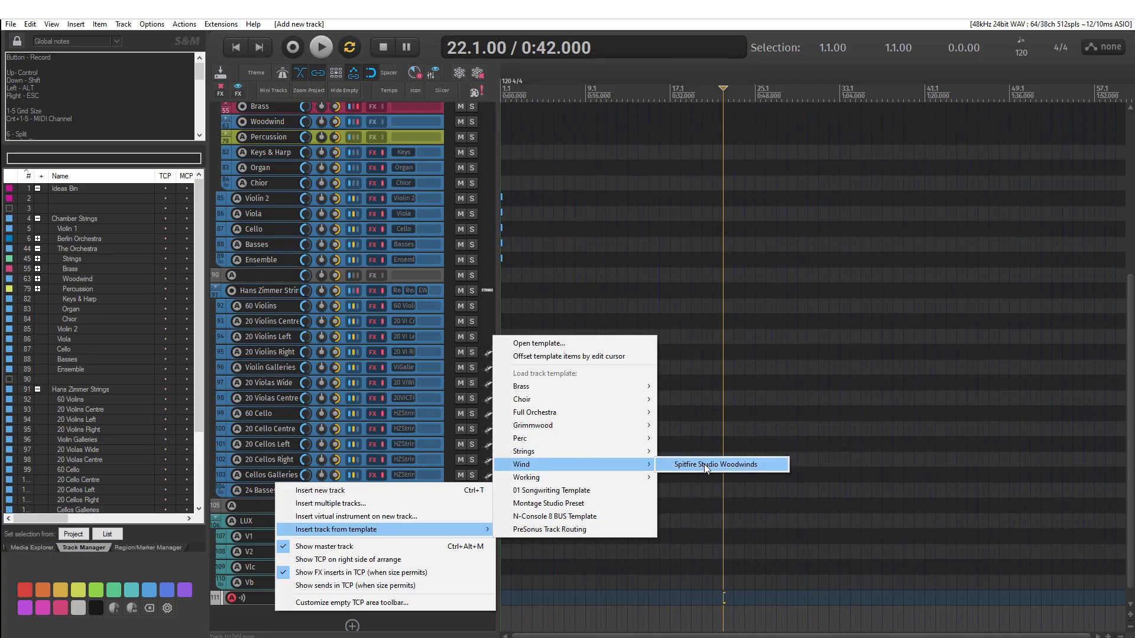
left_click(704, 463)
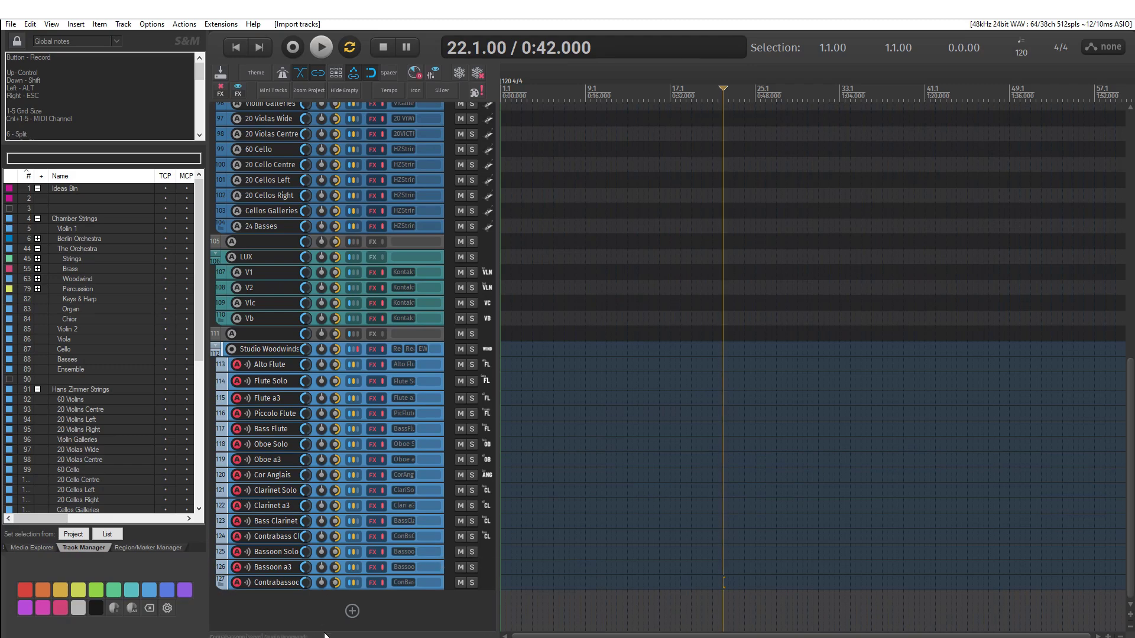
left_click(294, 631)
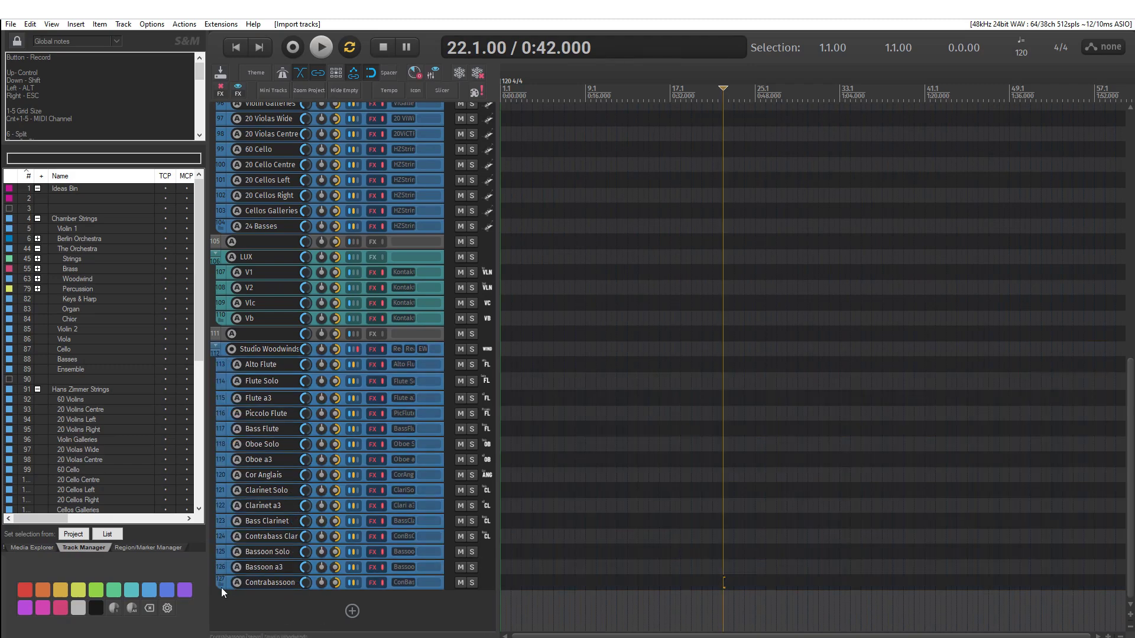
Bring the Alto Flute track's plugin online, view its Kontakt instrument, and close the plugin window.
left_click_drag(251, 584, 260, 573)
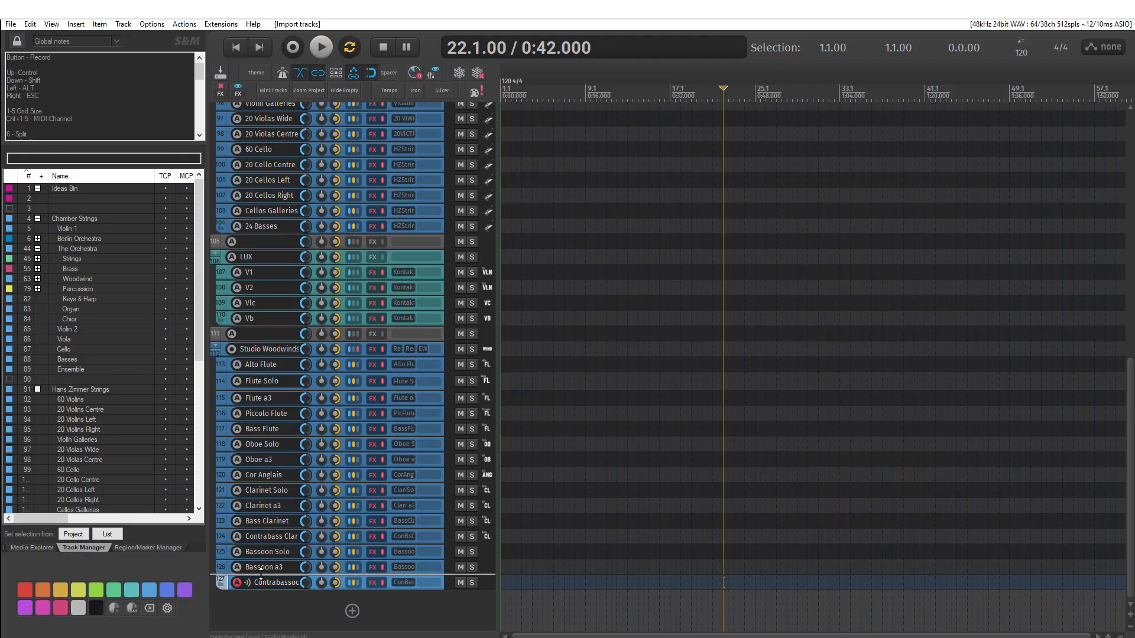
left_click_drag(261, 574, 261, 573)
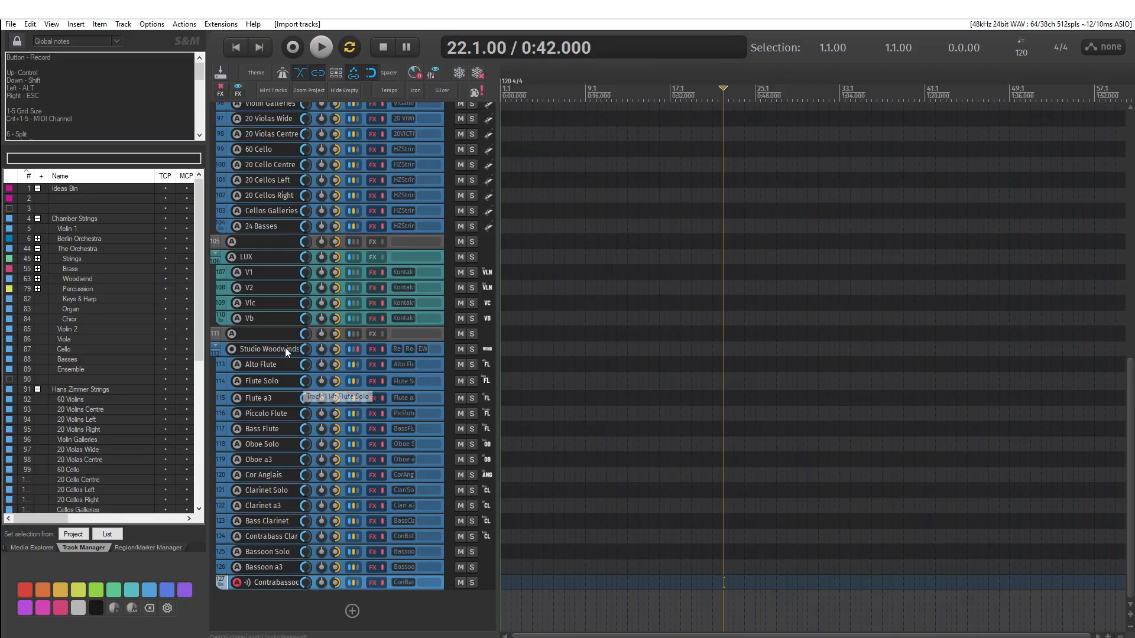
left_click(272, 367)
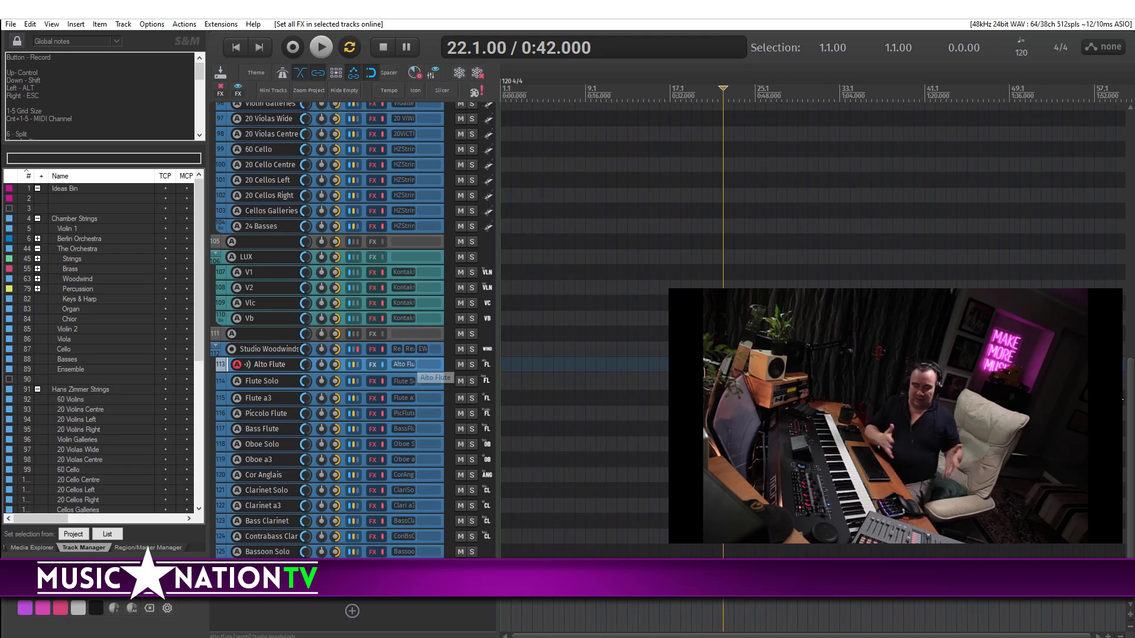
left_click(414, 365)
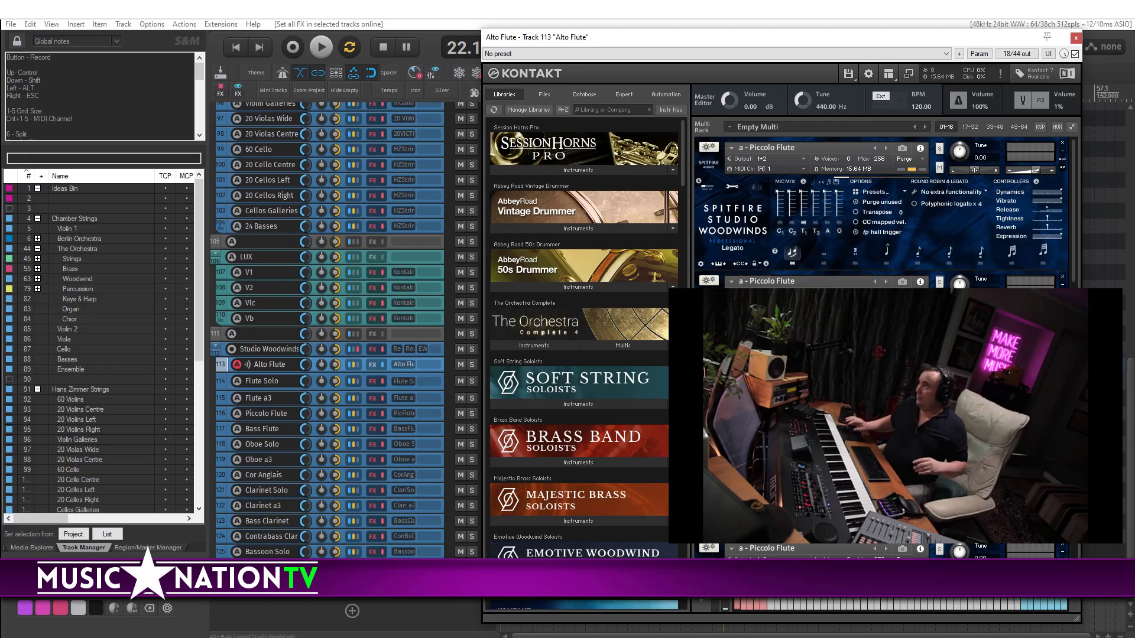
left_click(1075, 39)
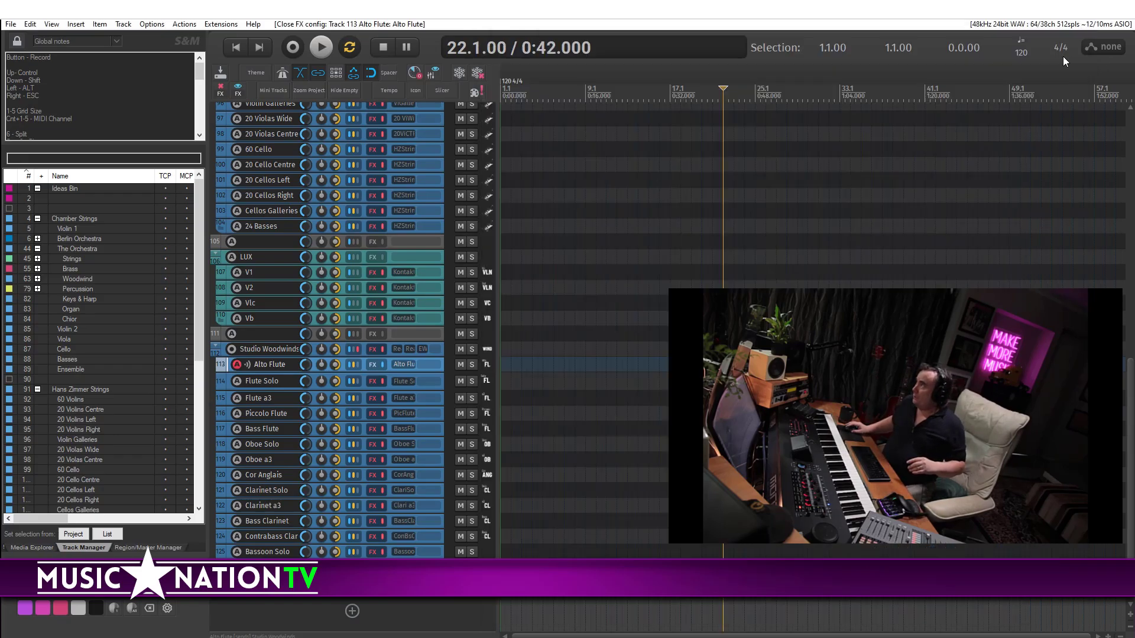
mouse_move(1133, 414)
left_mouse_down()
mouse_move(1133, 166)
mouse_move(1133, 415)
left_mouse_up()
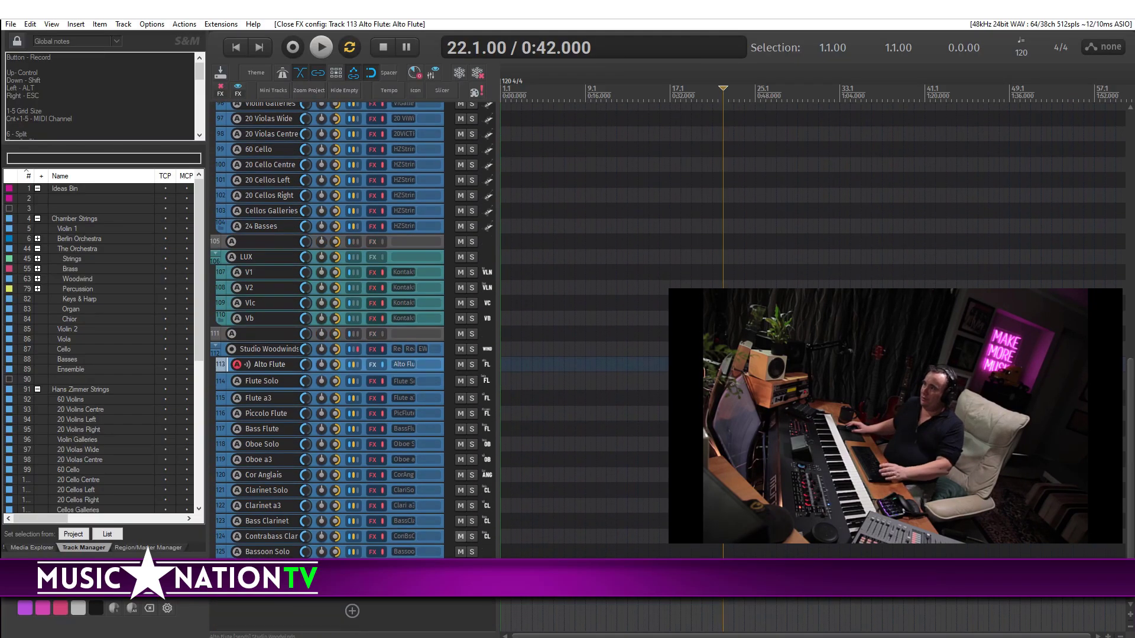
Delete all tracks from the Chamber Strings folder through the Studio Woodwinds folder, including their child tracks.
left_click(246, 346)
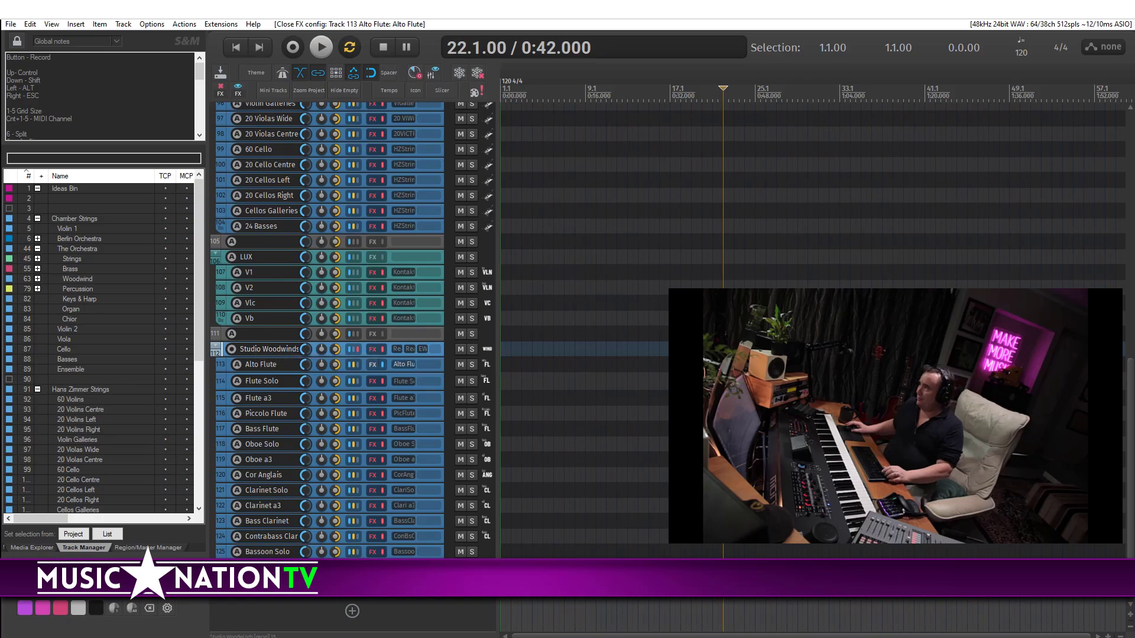
left_click_drag(1129, 483, 1130, 235)
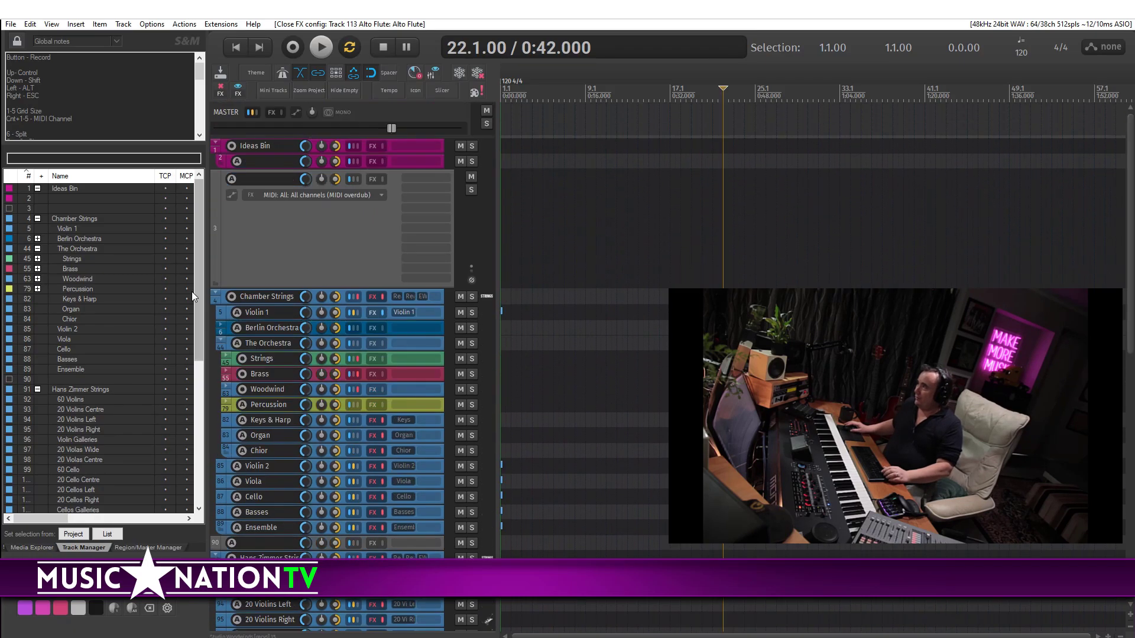
left_click(260, 296, "shift")
key("Delete")
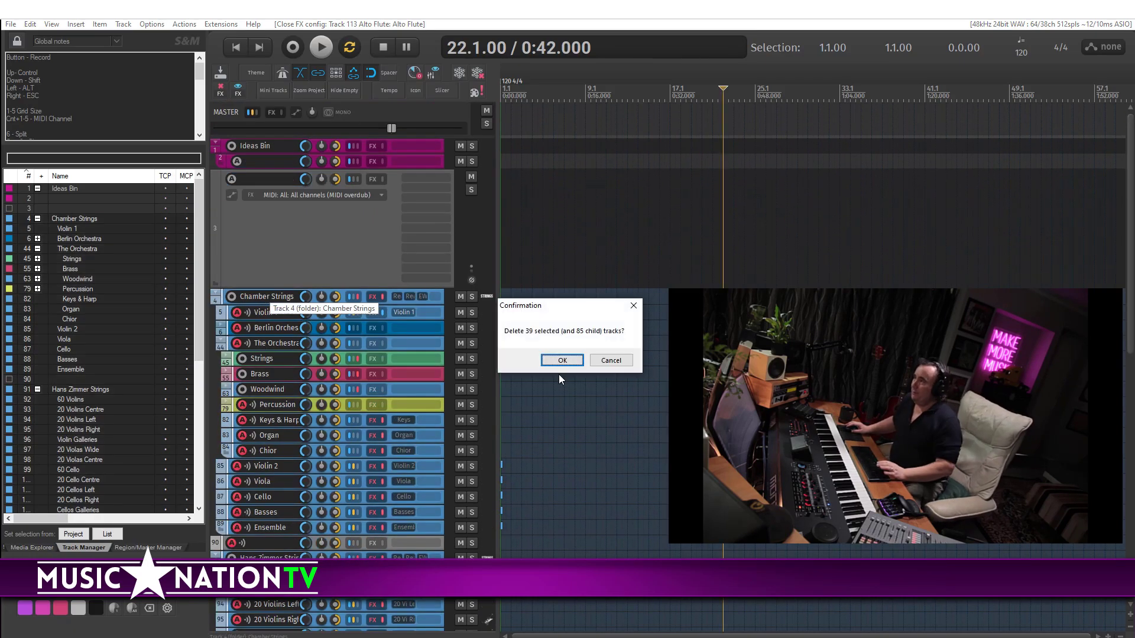
left_click(564, 360)
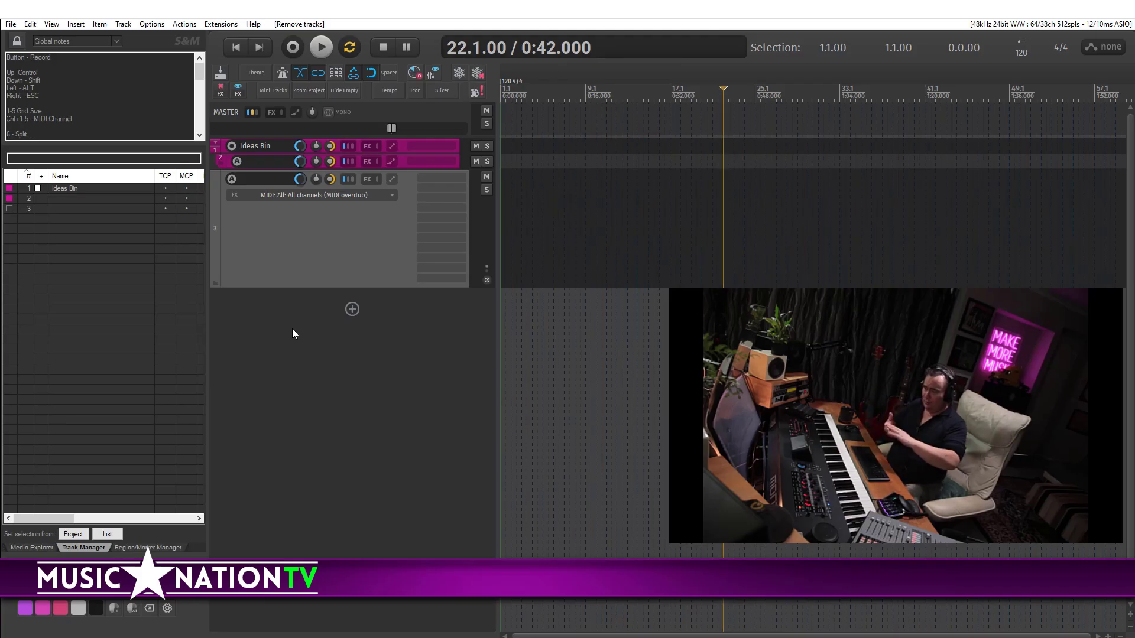
Insert the BBCSO track template from the Full Orchestra category below the remaining tracks.
right_click(331, 321)
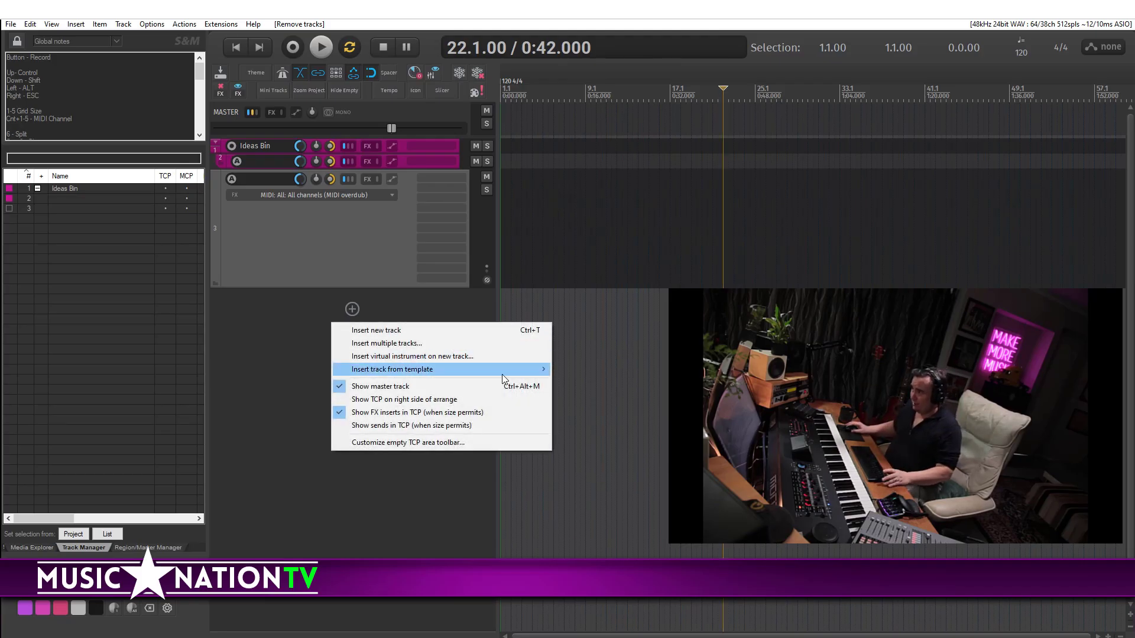
mouse_move(503, 379)
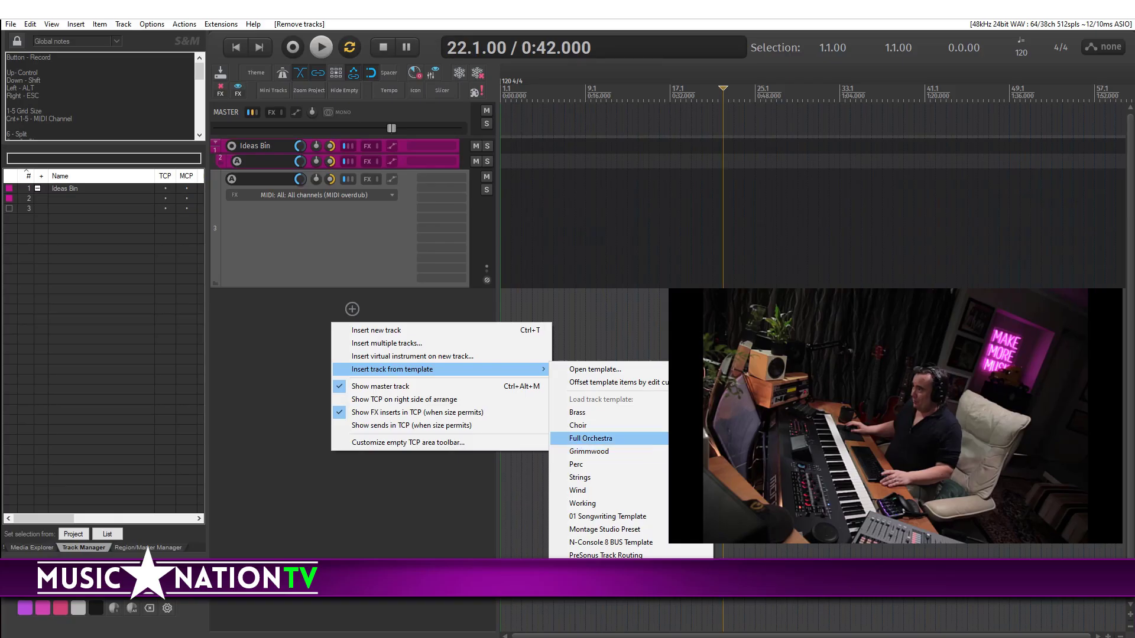
mouse_move(591, 438)
left_click(752, 555)
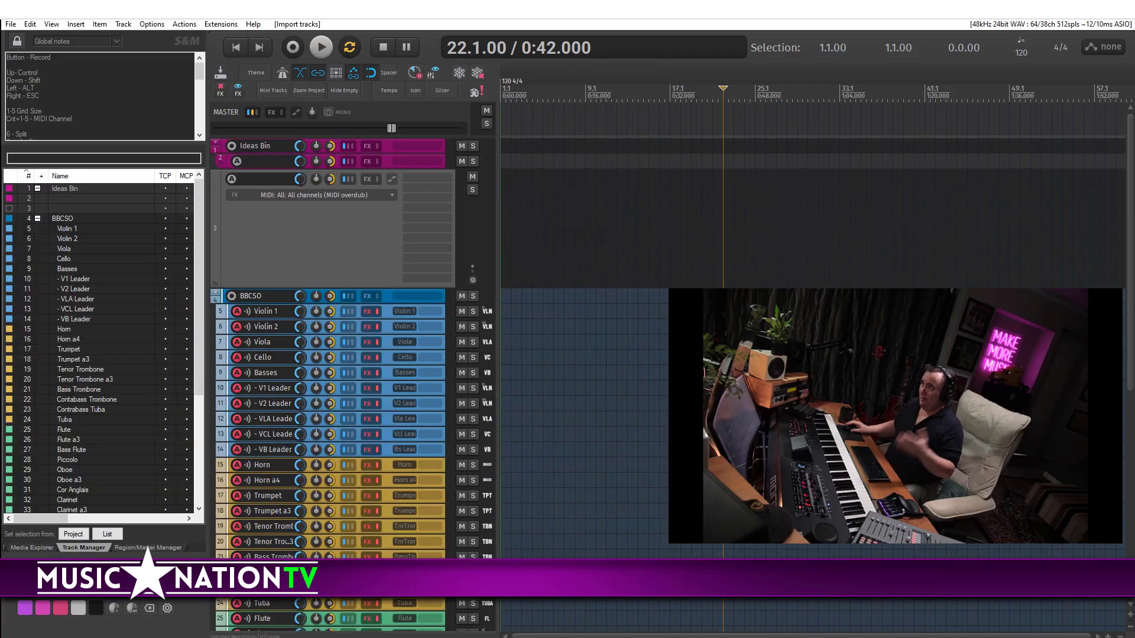
Switch the arrange view visibility of the selected BBCSO tracks off and on again, leaving only the BBCSO folder selected.
mouse_move(1132, 533)
left_mouse_down()
mouse_move(1132, 564)
mouse_move(1132, 439)
mouse_move(1129, 539)
left_mouse_up()
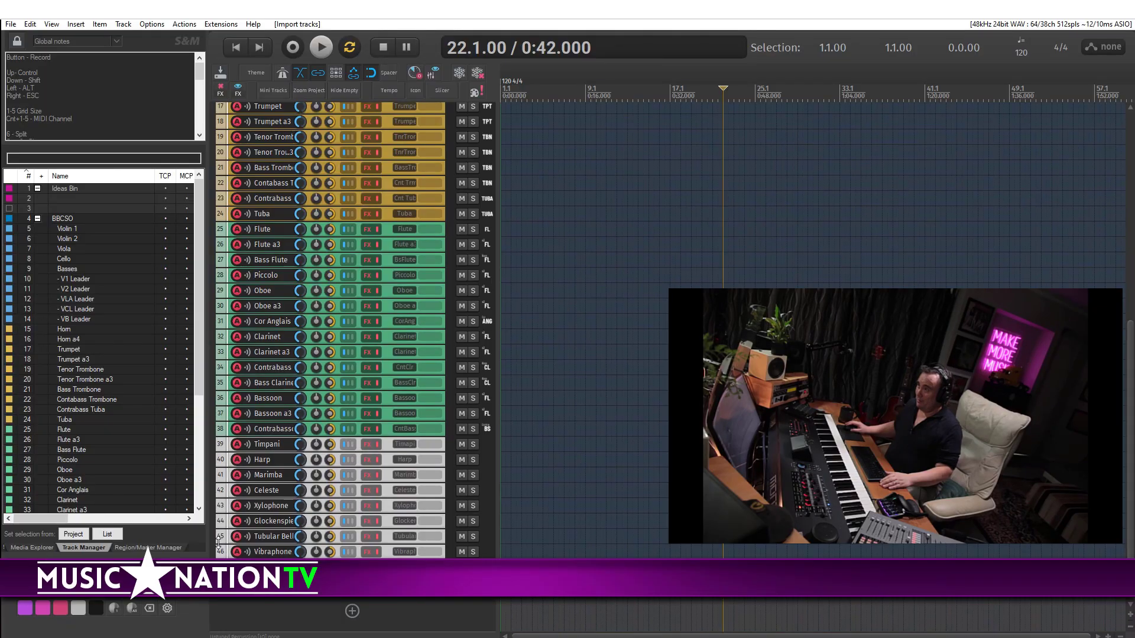
left_click_drag(198, 369, 204, 483)
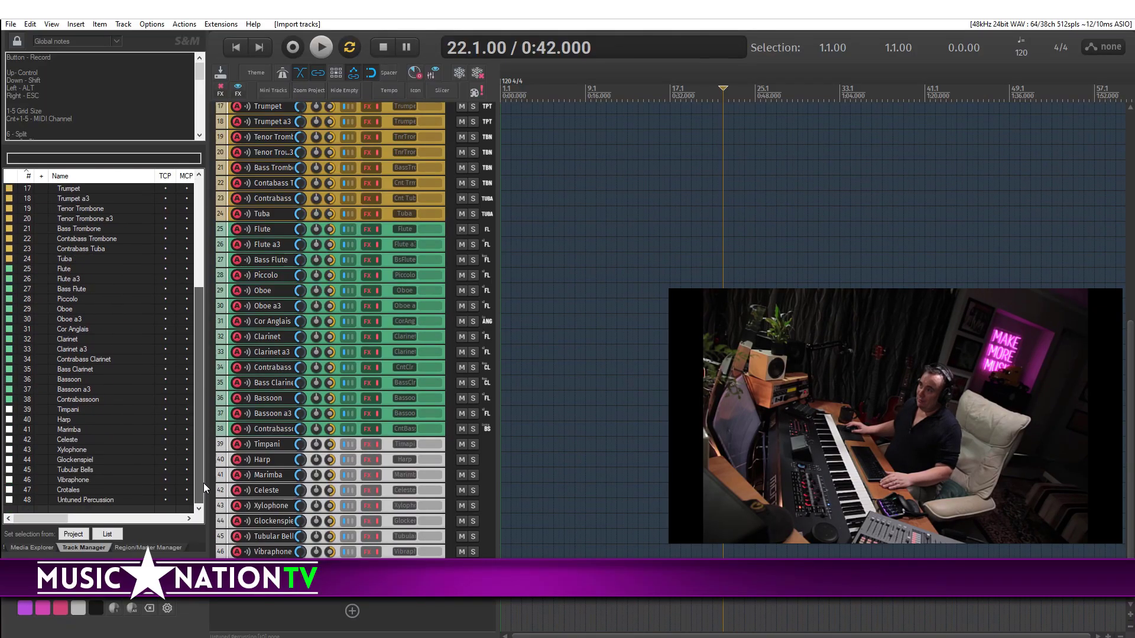
left_click(163, 498)
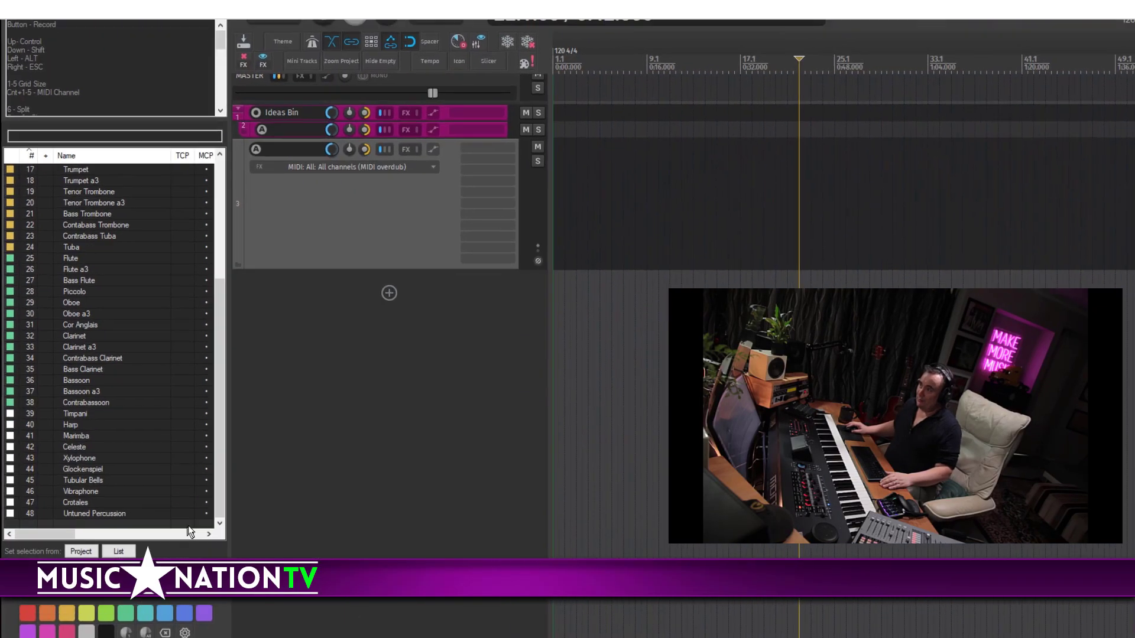
left_click(168, 500)
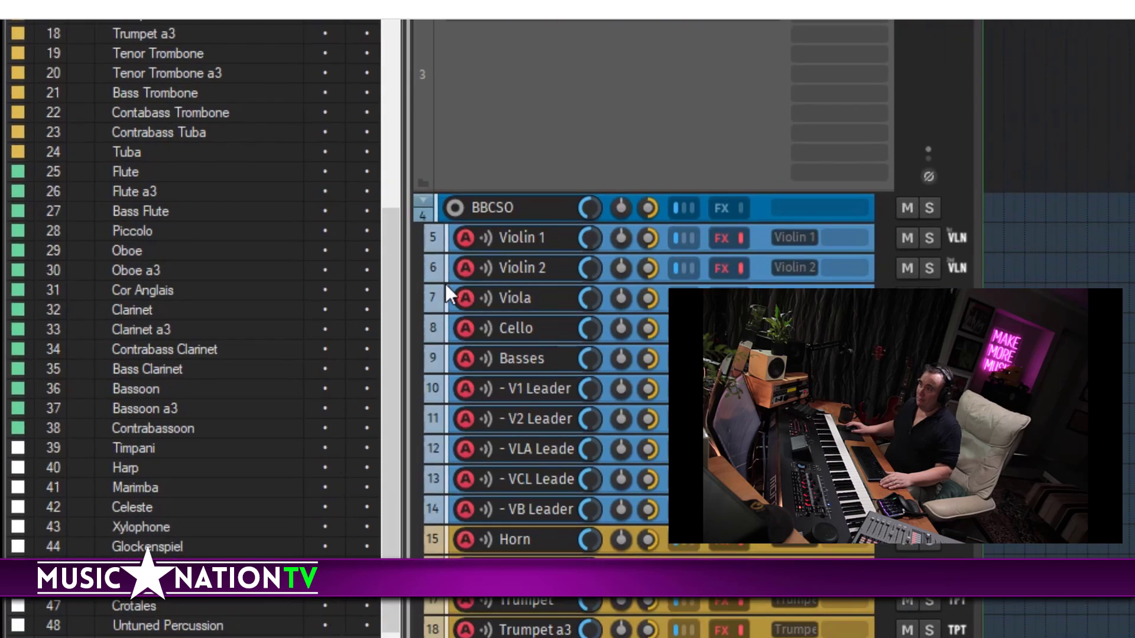
left_click(517, 212)
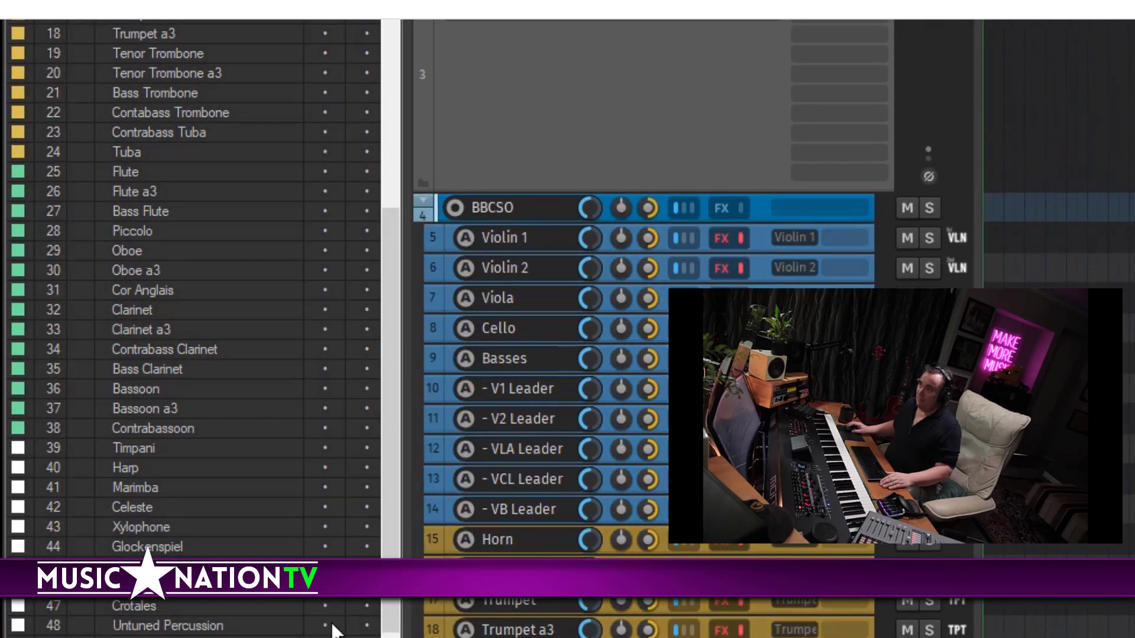
Hide the percussion, woodwind and brass tracks, from Untuned Percussion up to Horn, in the arrange view.
left_click_drag(325, 626, 325, 350)
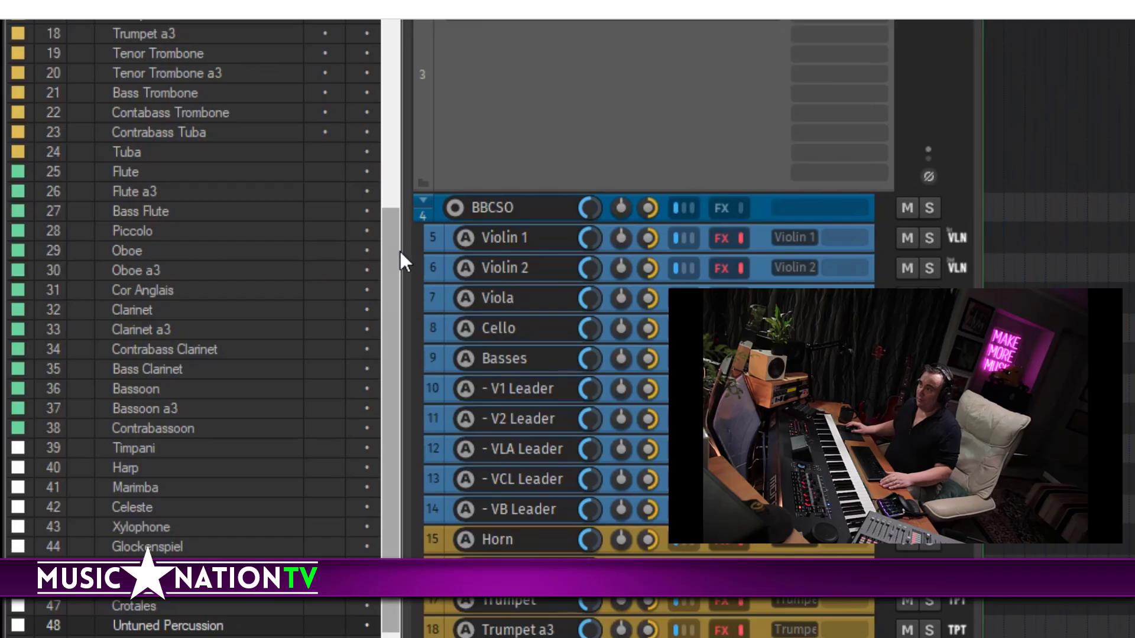
left_click_drag(399, 251, 398, 147)
left_click(331, 133)
left_click_drag(331, 133, 330, 317)
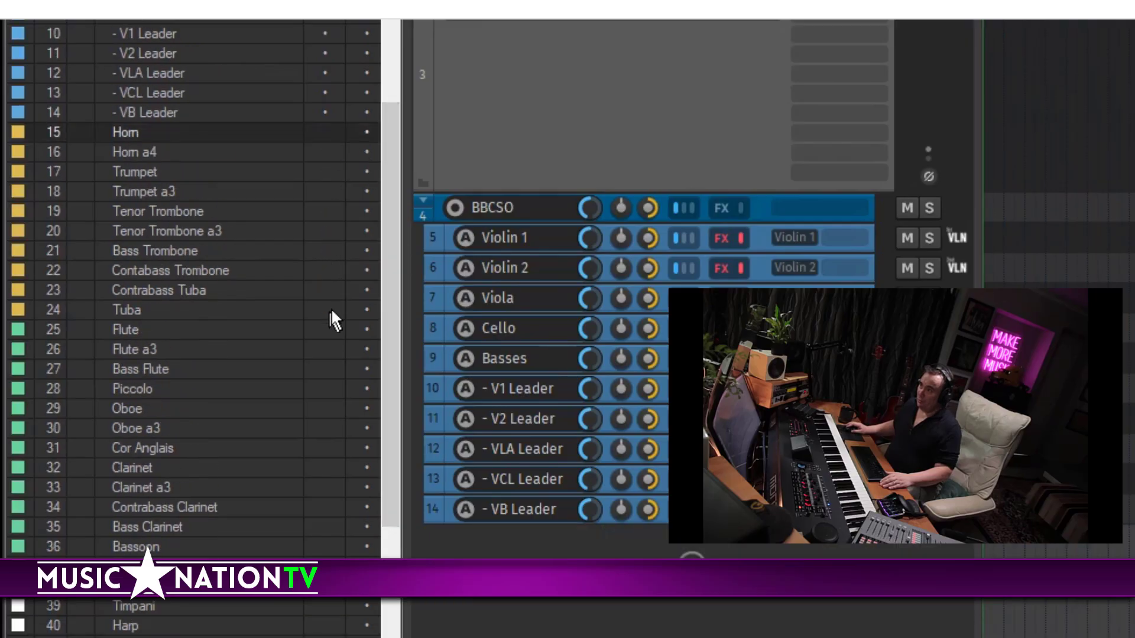
Hide the string tracks from VB Leader up to Viola, and show all BBCSO tracks in the arrange view again.
left_click_drag(384, 172, 373, 28)
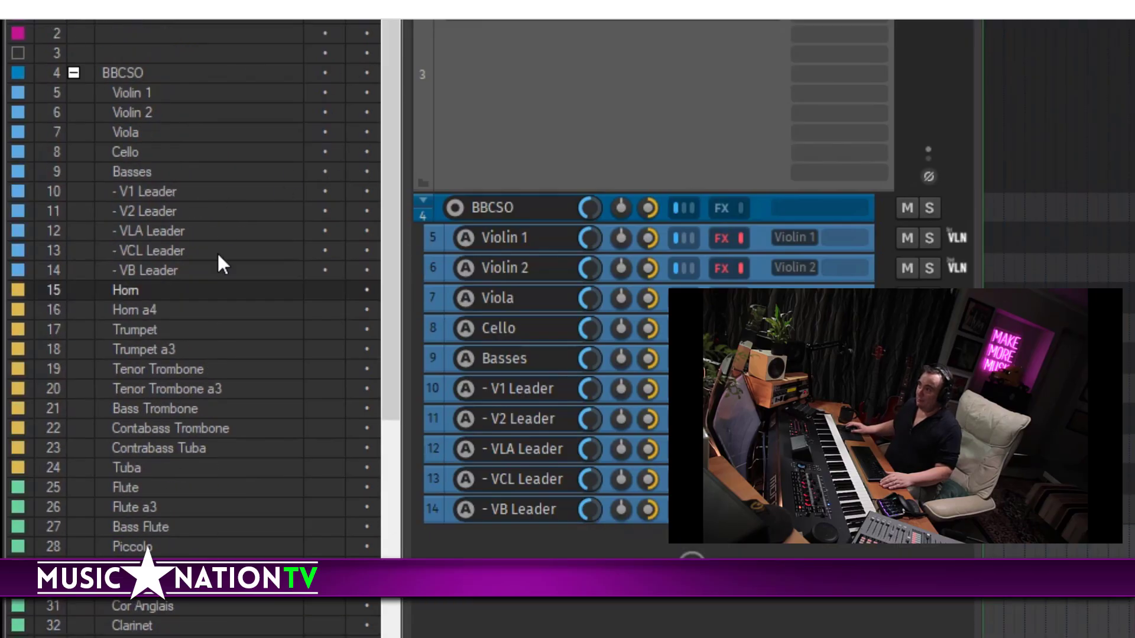
left_click_drag(324, 270, 334, 138)
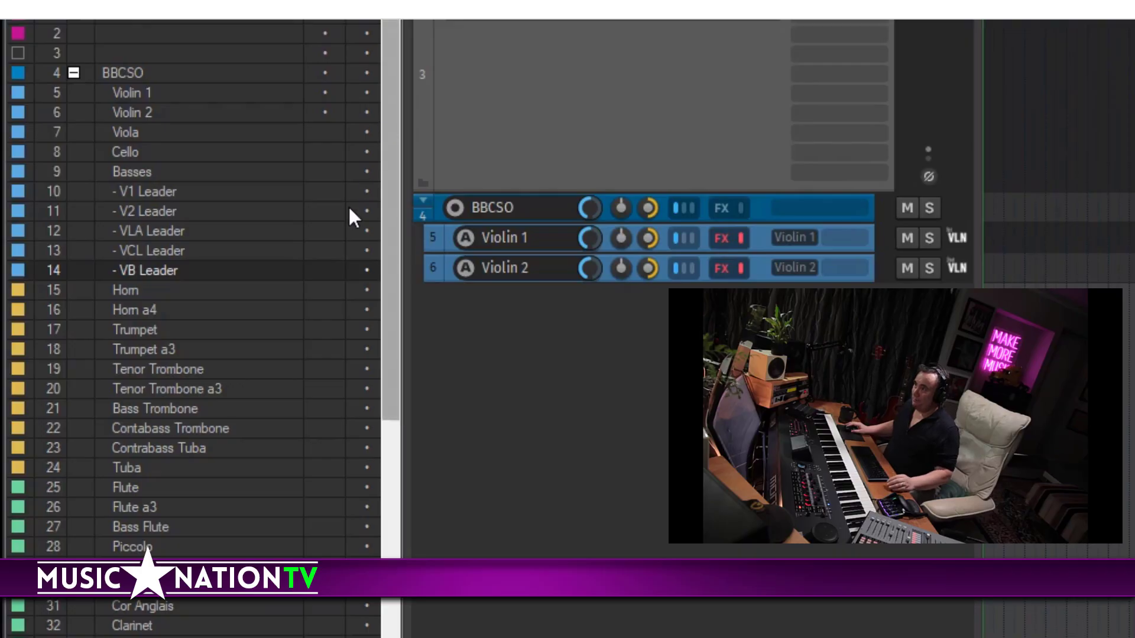
double_click(325, 67)
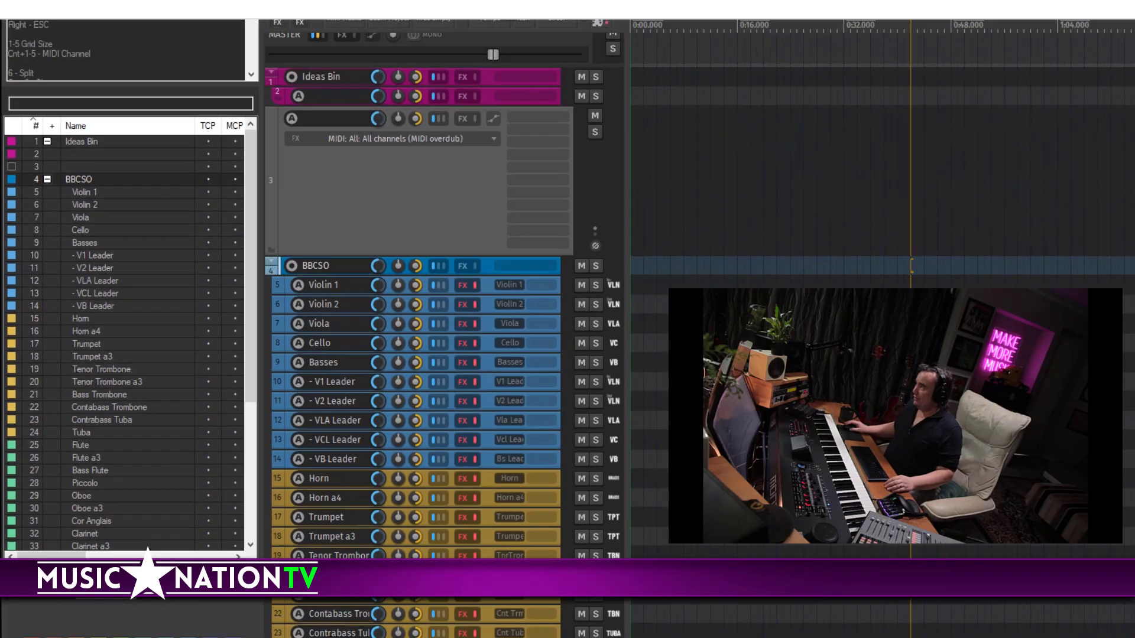
Look through the BBCSO tracks from the strings down to the percussion and select the Timpani track.
scroll(1111, 556, "down", 7)
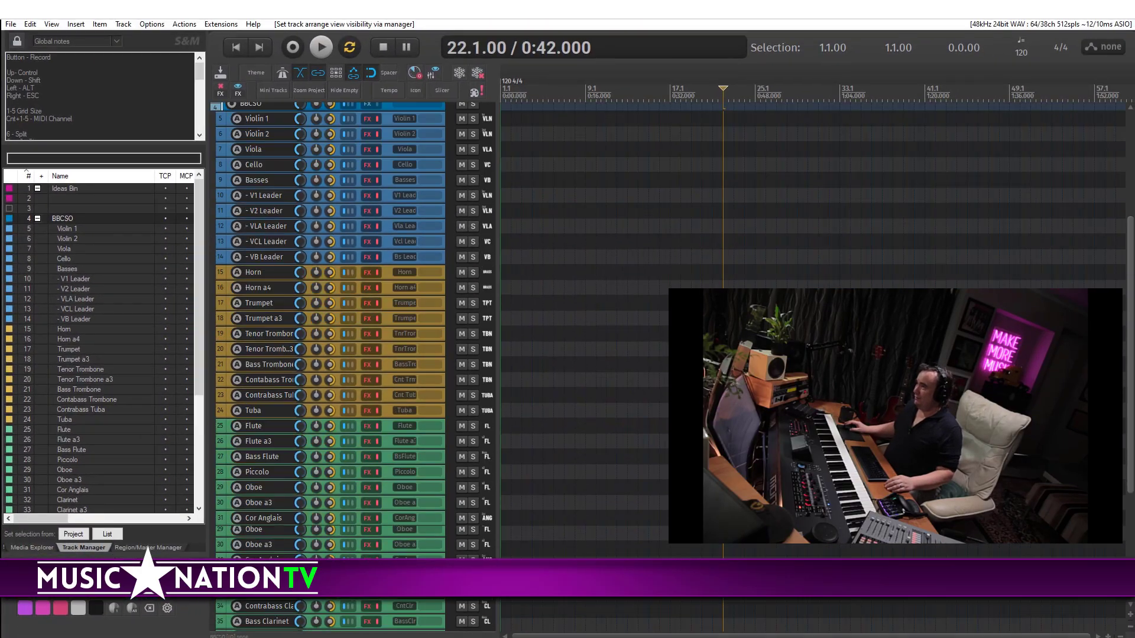
right_click(1111, 555)
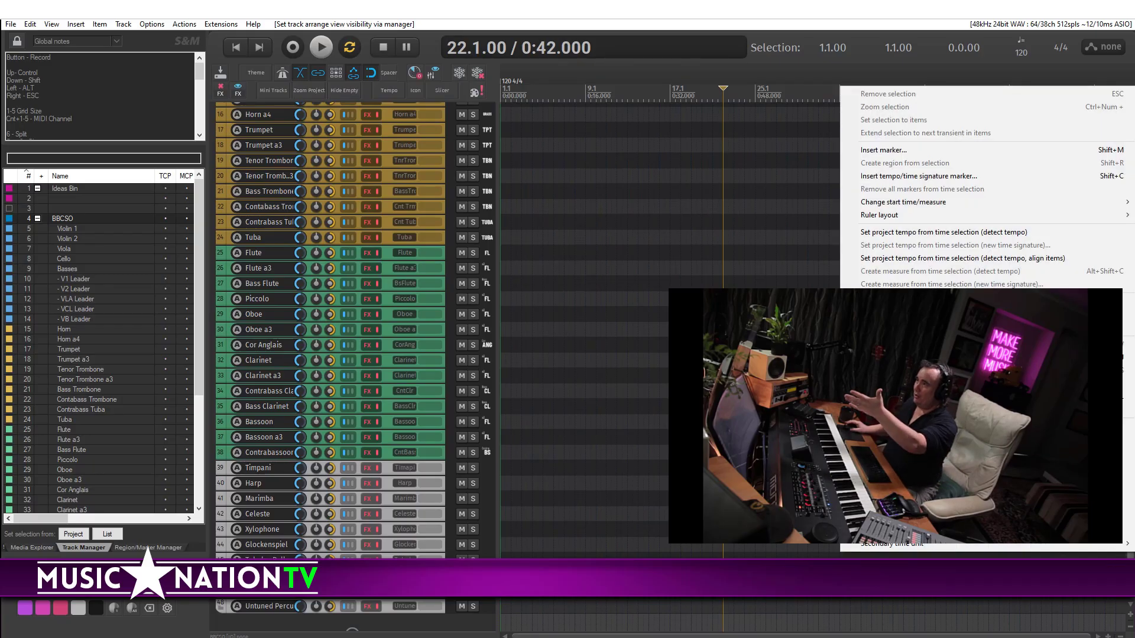
left_click_drag(1130, 556, 1132, 460)
scroll(1131, 470, "up", 2)
scroll(1095, 550, "down", 8)
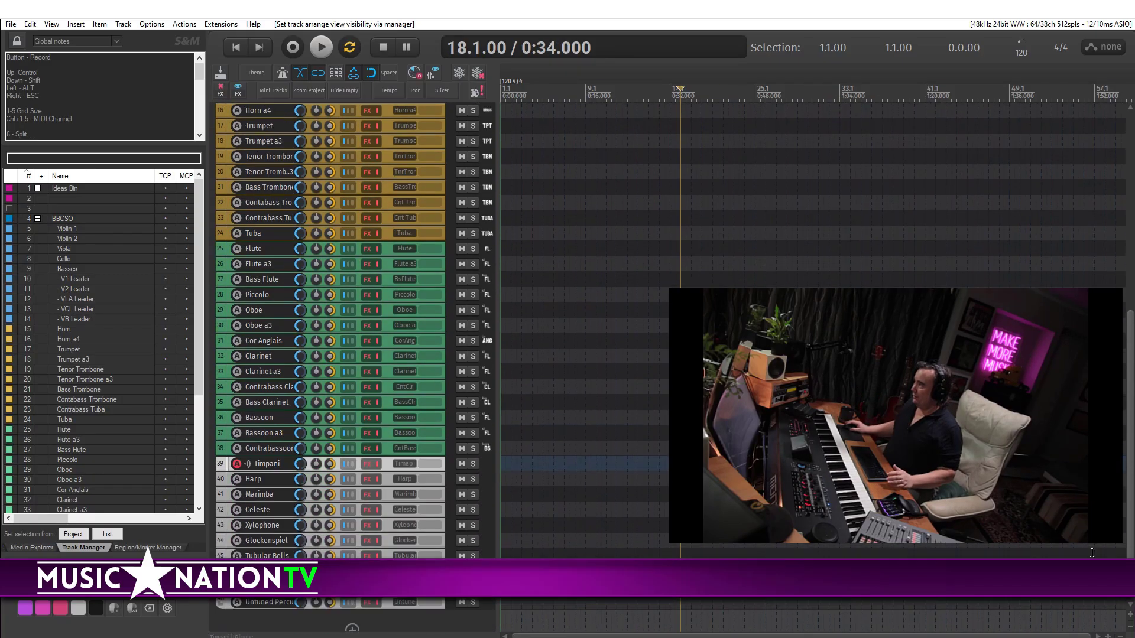
scroll(1094, 549, "up", 1)
left_click(1094, 549)
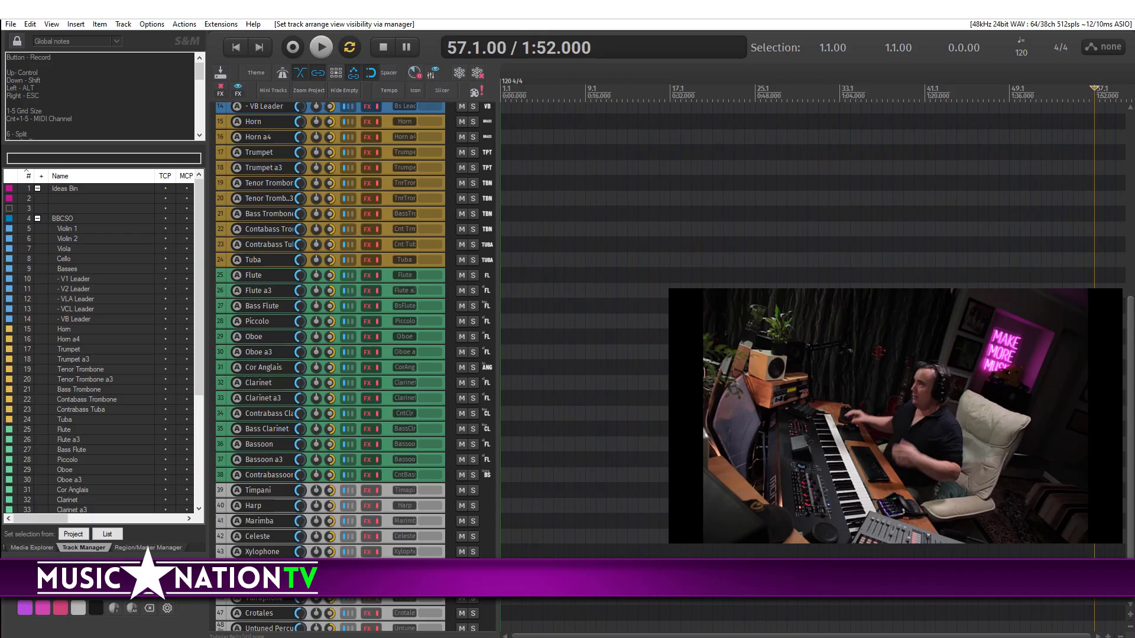
right_click(1091, 541)
left_click(1102, 563)
scroll(1101, 563, "down", 2)
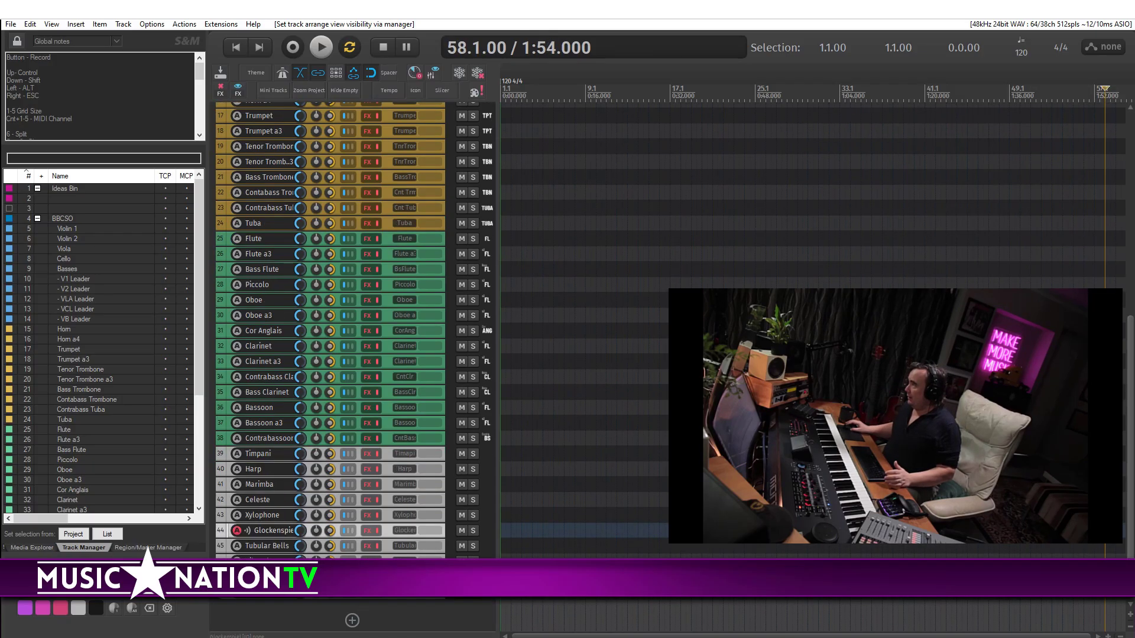
left_click(279, 455)
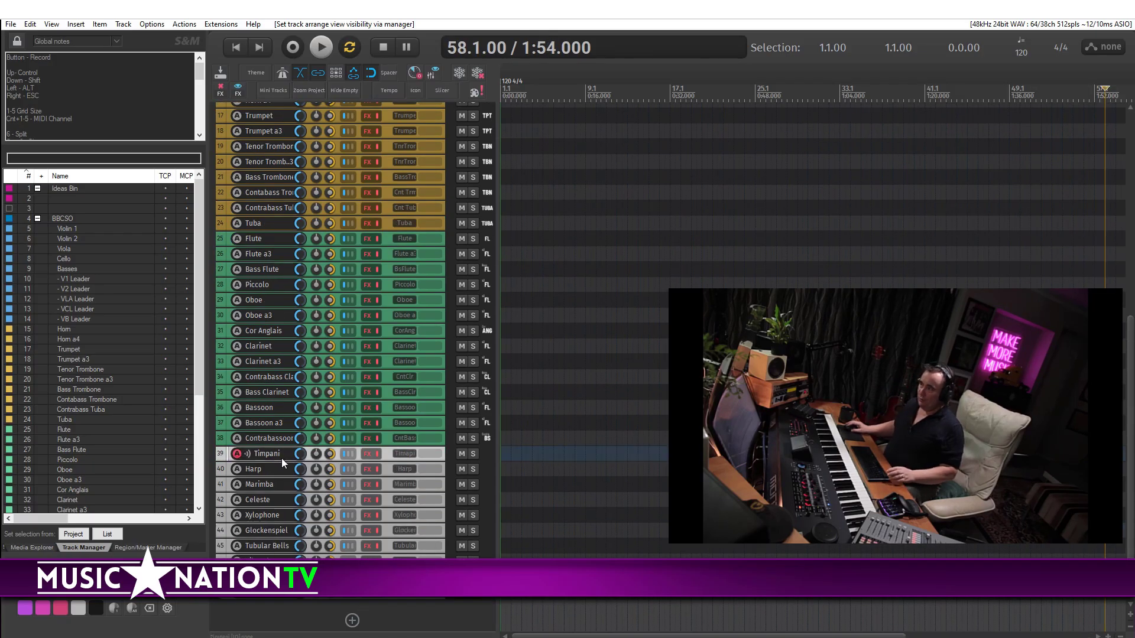